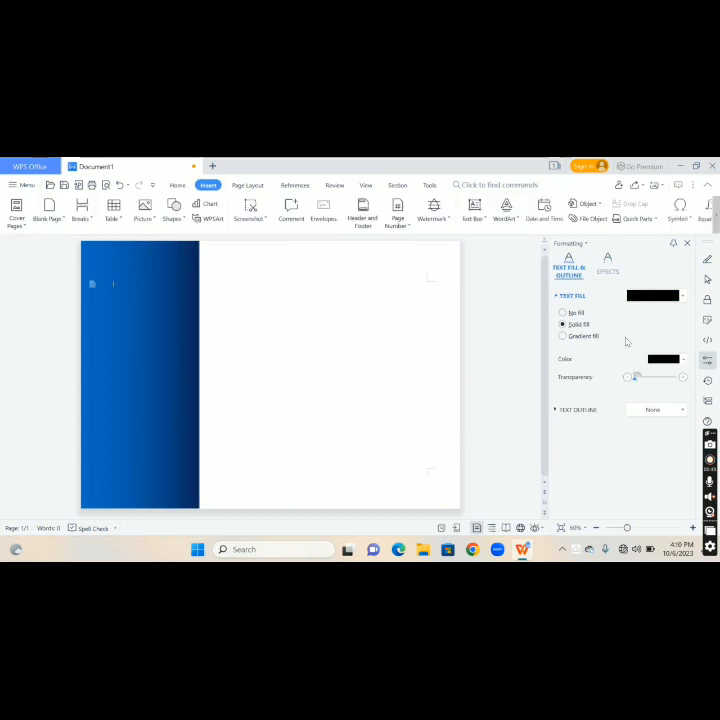
Close the text formatting pane and draw an ellipse about 4.32 in wide and 4.20 in high over the blue panel's inner edge.
{"action": "left_click", "coordinate": [687, 243]}
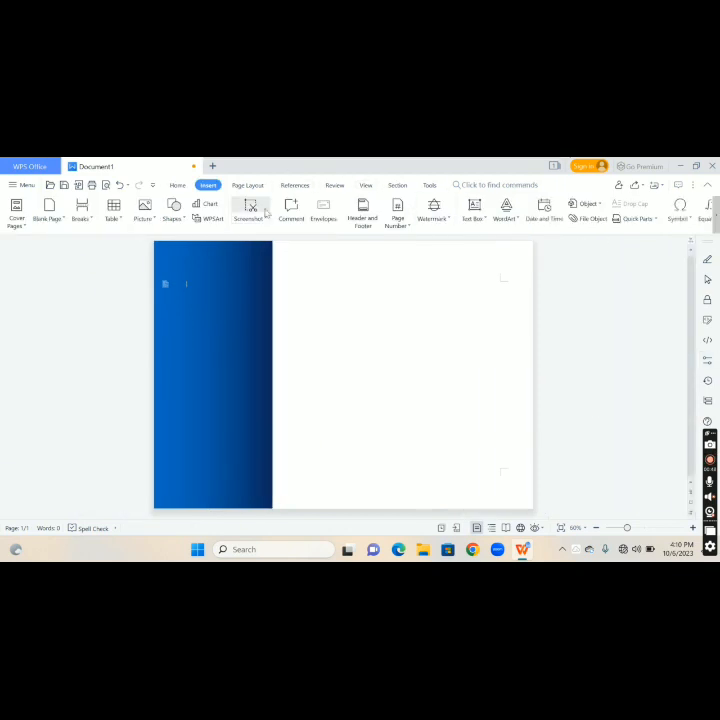
{"action": "left_click", "coordinate": [175, 220]}
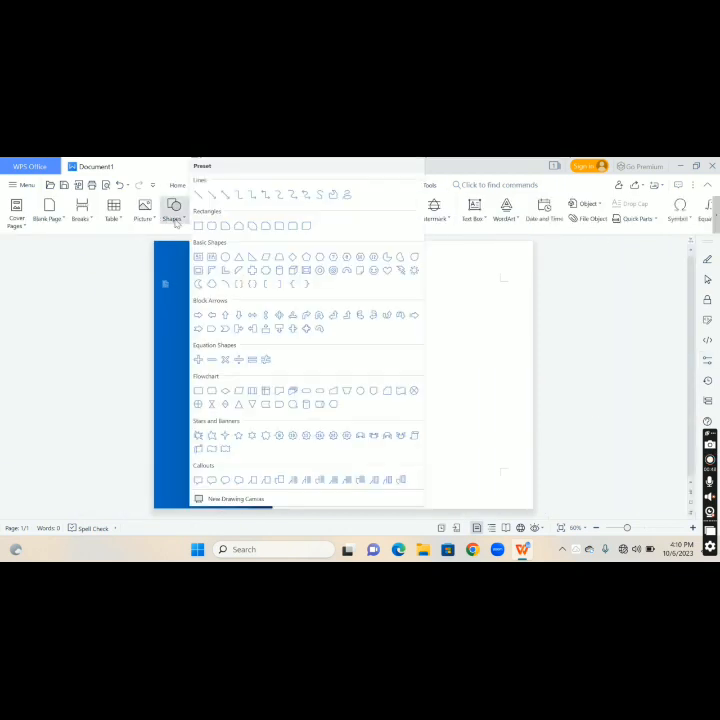
{"action": "left_click", "coordinate": [228, 258]}
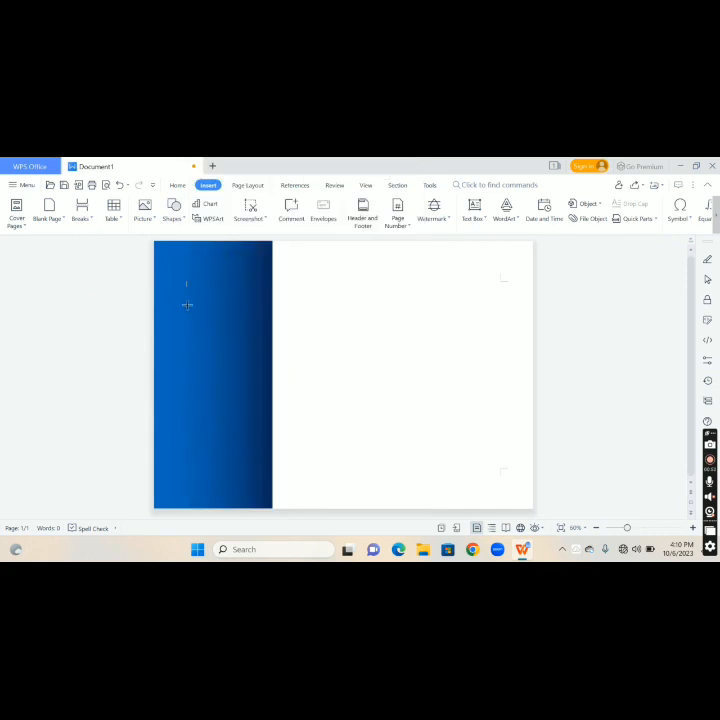
{"action": "mouse_move", "coordinate": [197, 308]}
{"action": "left_mouse_down"}
{"action": "mouse_move", "coordinate": [246, 374]}
{"action": "mouse_move", "coordinate": [329, 432]}
{"action": "mouse_move", "coordinate": [334, 445]}
{"action": "left_mouse_up"}
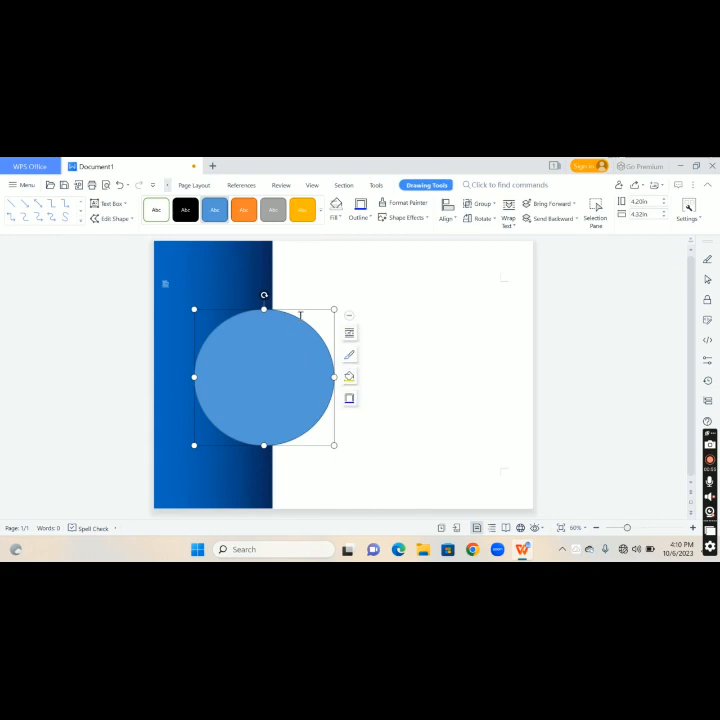
{"action": "left_click", "coordinate": [300, 306]}
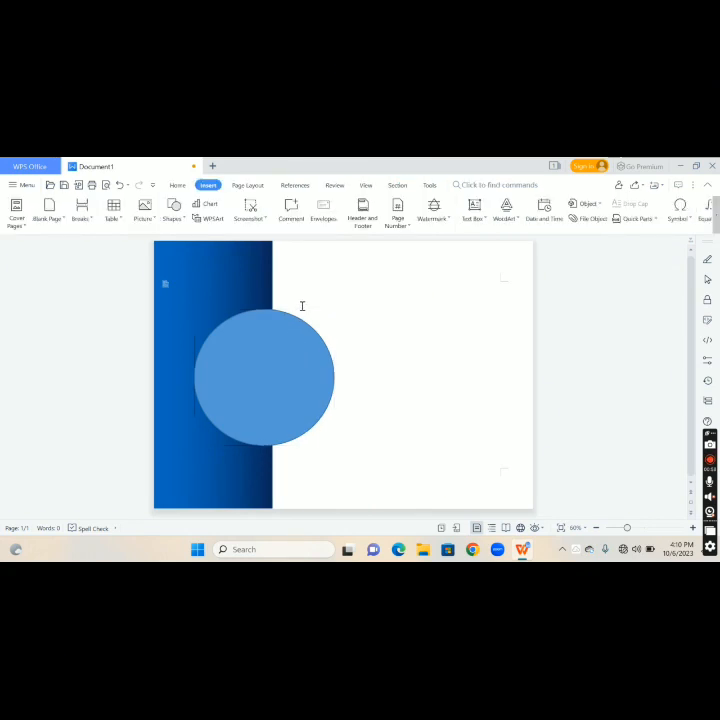
Resize the smaller circle inside the large one to about 3.69 in wide and 3.44 in high.
{"action": "left_click", "coordinate": [289, 337]}
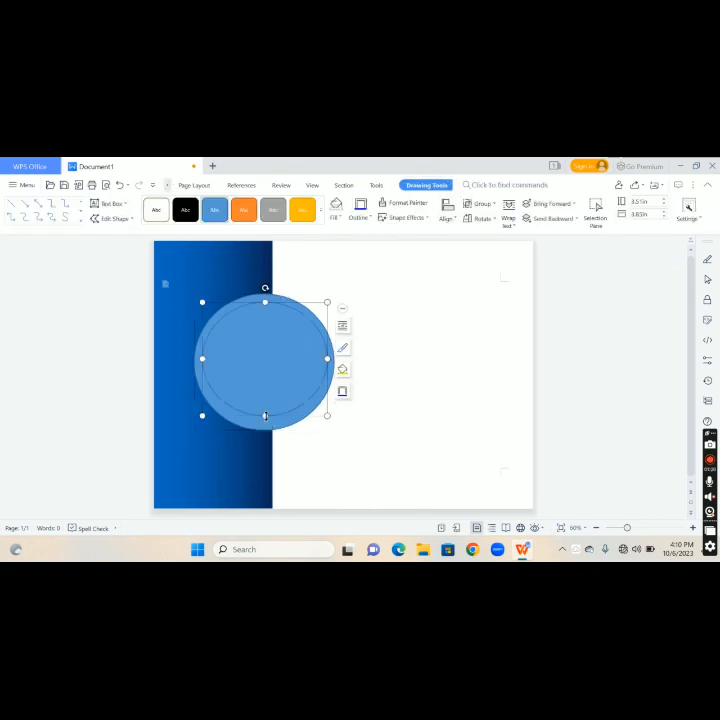
{"action": "left_click_drag", "start_coordinate": [265, 416], "coordinate": [266, 425]}
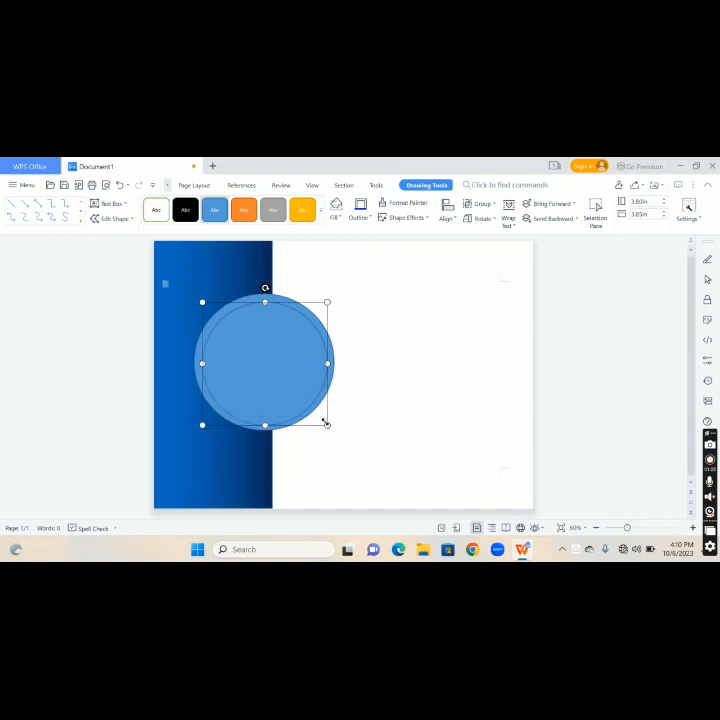
{"action": "left_click_drag", "start_coordinate": [321, 413], "coordinate": [295, 417]}
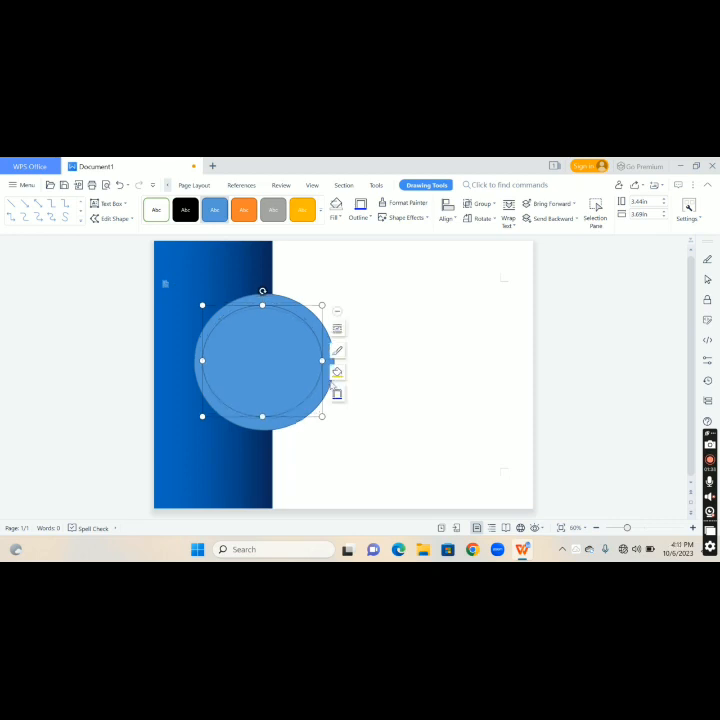
{"action": "left_click", "coordinate": [353, 254]}
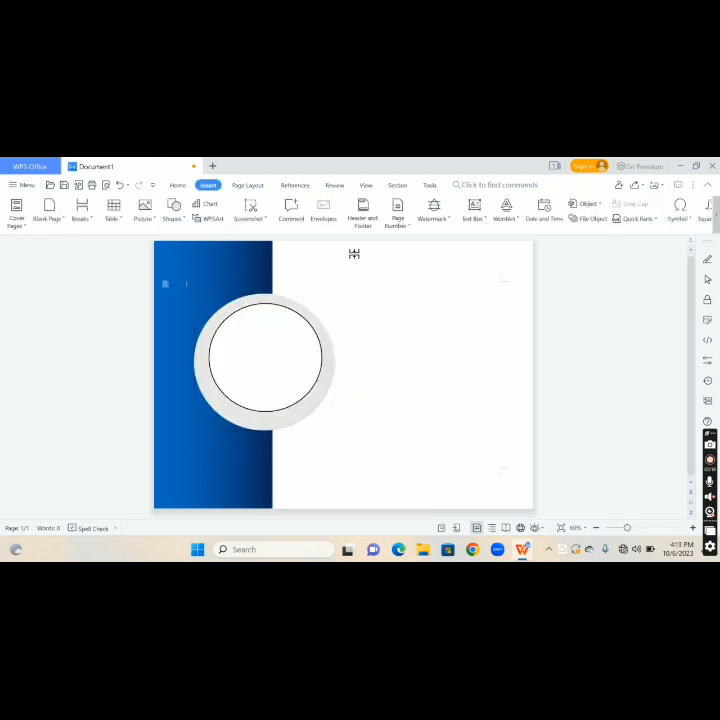
Fill the inner circle with the Sky-Cloud-Blue-Clouds-Hills-Desert-Nature picture from the Downloads folder.
{"action": "left_click", "coordinate": [302, 366]}
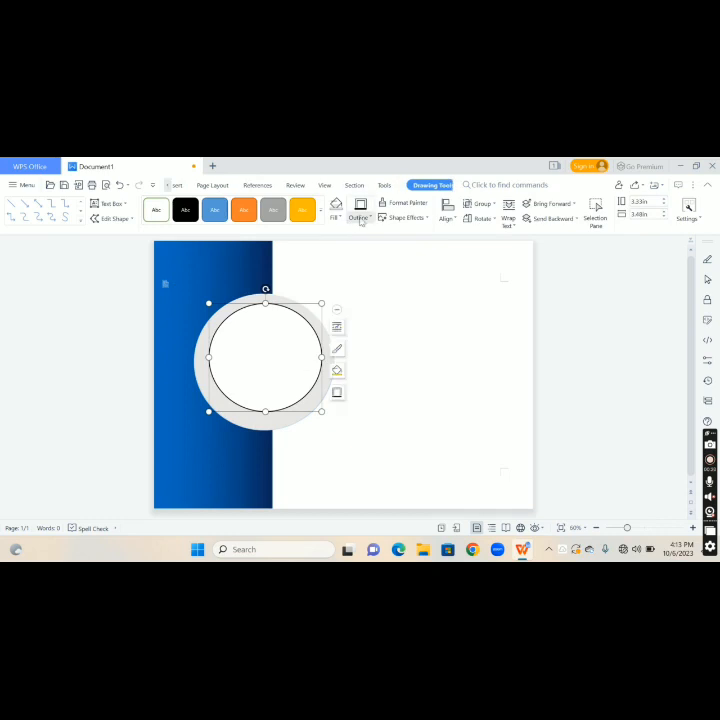
{"action": "left_click", "coordinate": [337, 216]}
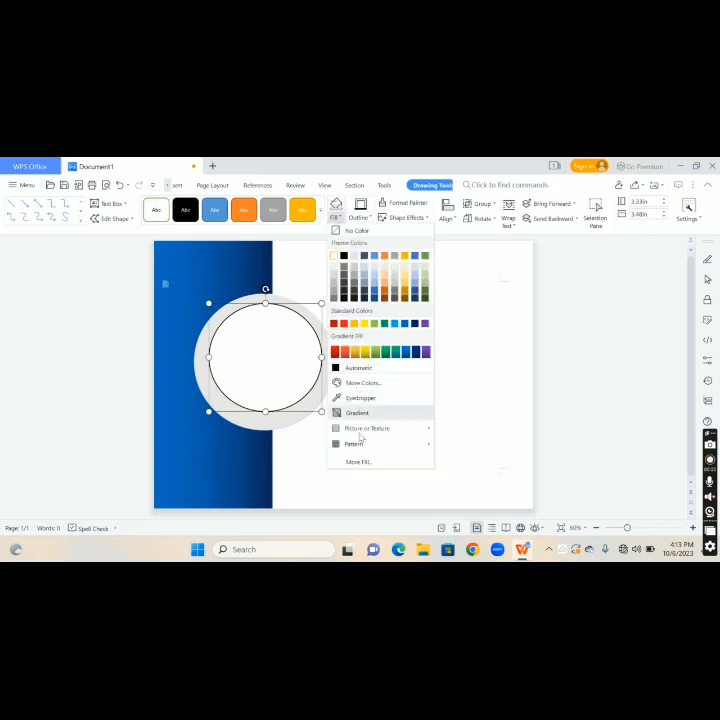
{"action": "mouse_move", "coordinate": [362, 446]}
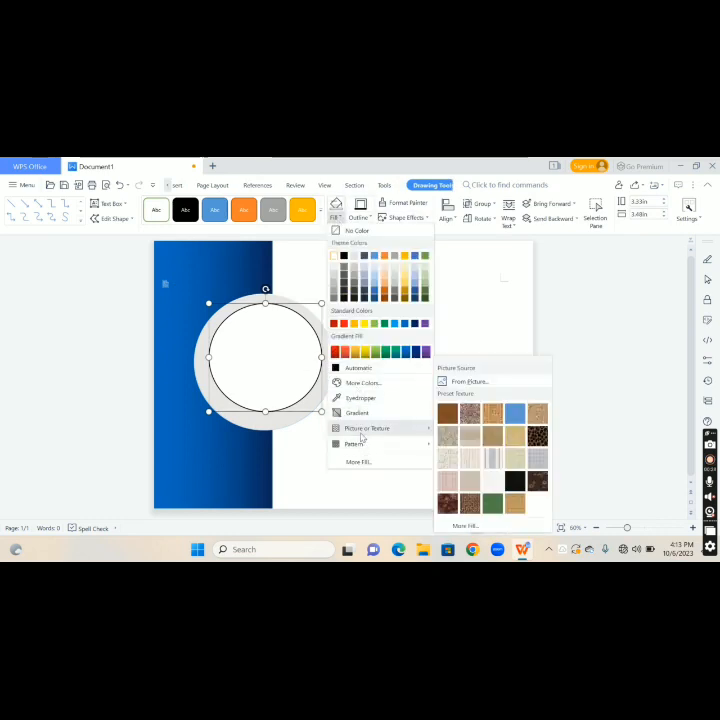
{"action": "left_click", "coordinate": [459, 383]}
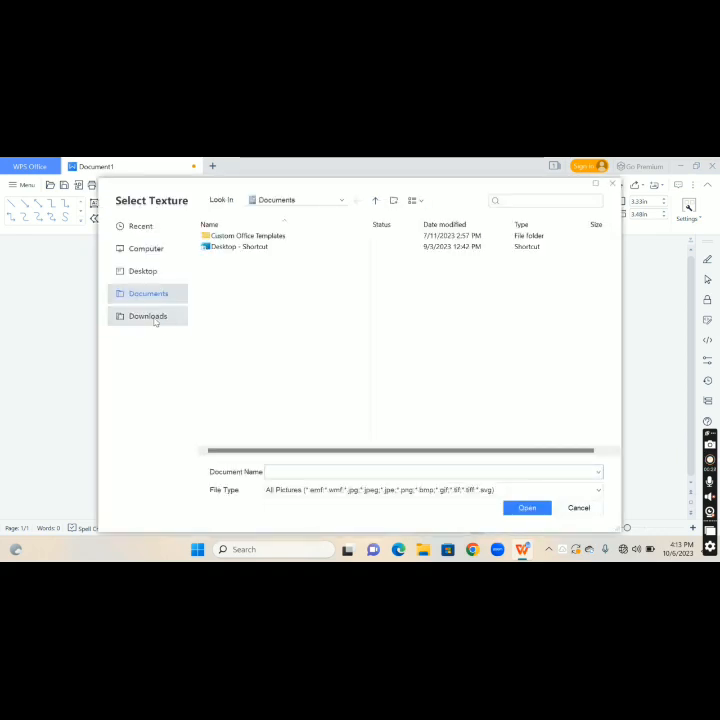
{"action": "left_click", "coordinate": [154, 316]}
{"action": "left_click", "coordinate": [268, 247]}
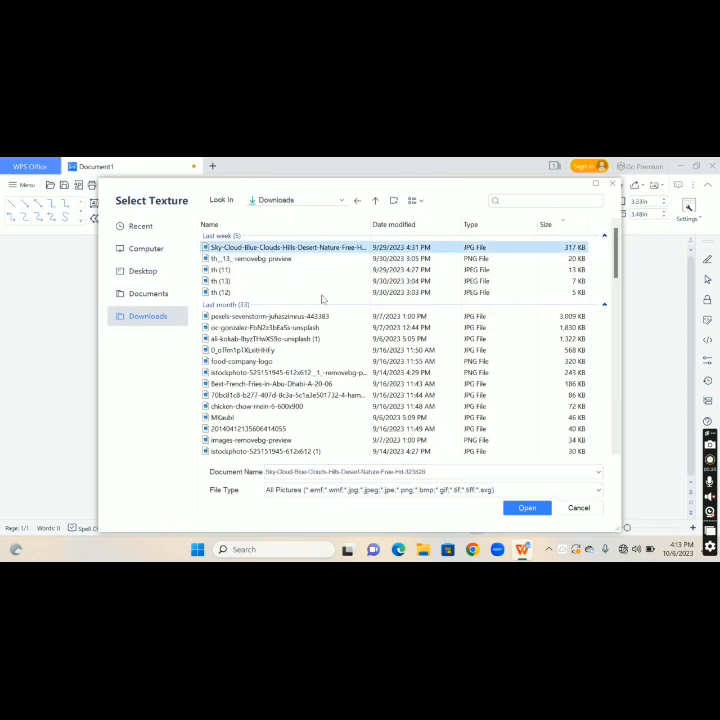
{"action": "left_click", "coordinate": [526, 508]}
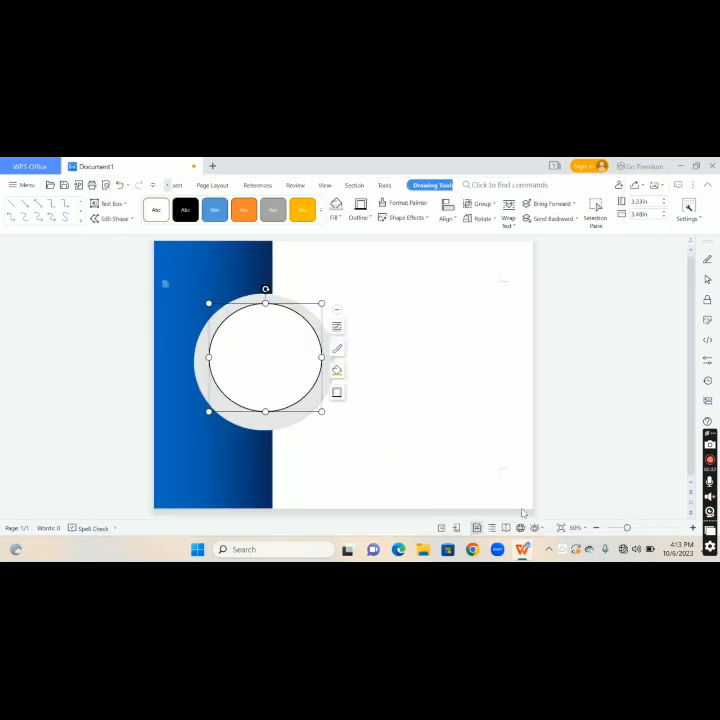
{"action": "left_click", "coordinate": [350, 441]}
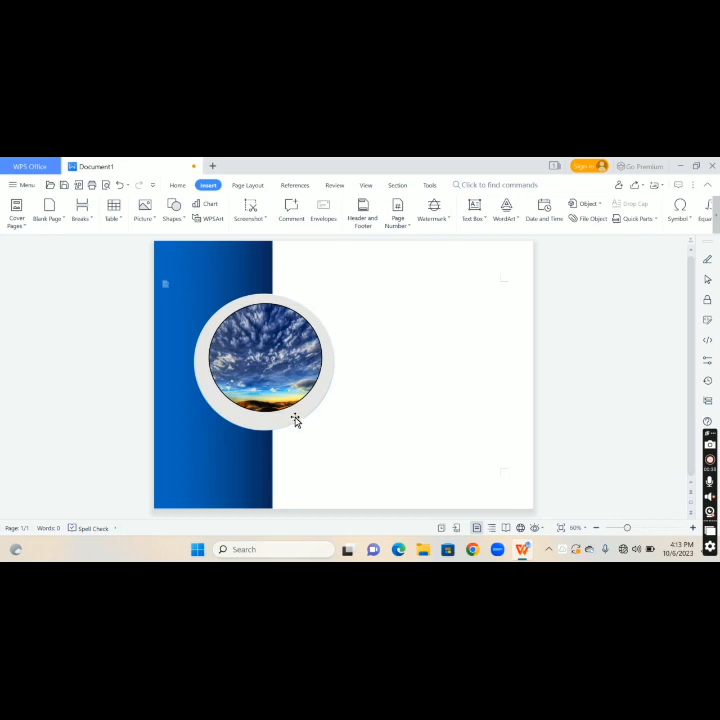
Insert a text box about 2.78 in wide and 0.87 in high in the blue panel above the circle, containing the year 2023.
{"action": "left_click", "coordinate": [173, 210]}
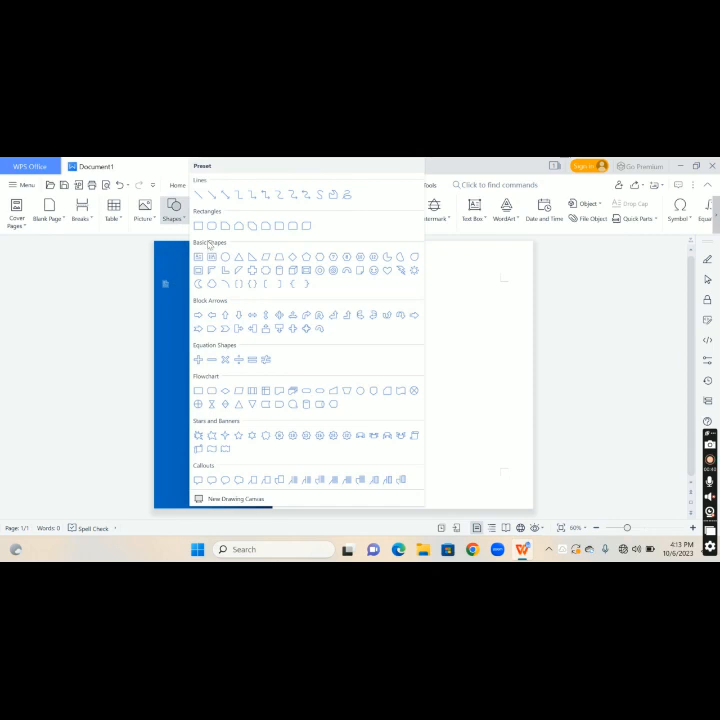
{"action": "left_click", "coordinate": [199, 257]}
{"action": "left_click_drag", "start_coordinate": [163, 254], "coordinate": [254, 282]}
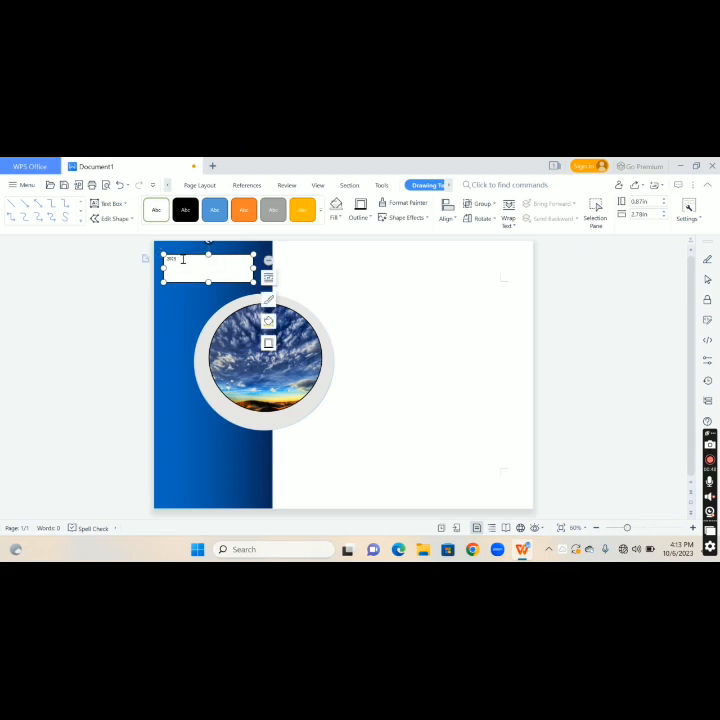
Enlarge the font of the year text in the blue panel's text box.
{"action": "double_click", "coordinate": [172, 259]}
{"action": "left_click", "coordinate": [167, 185]}
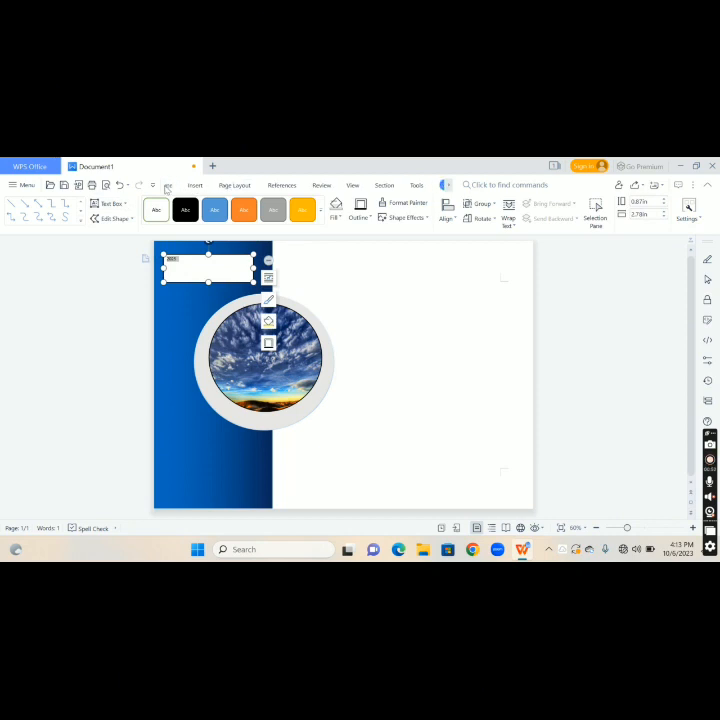
{"action": "left_click", "coordinate": [172, 187]}
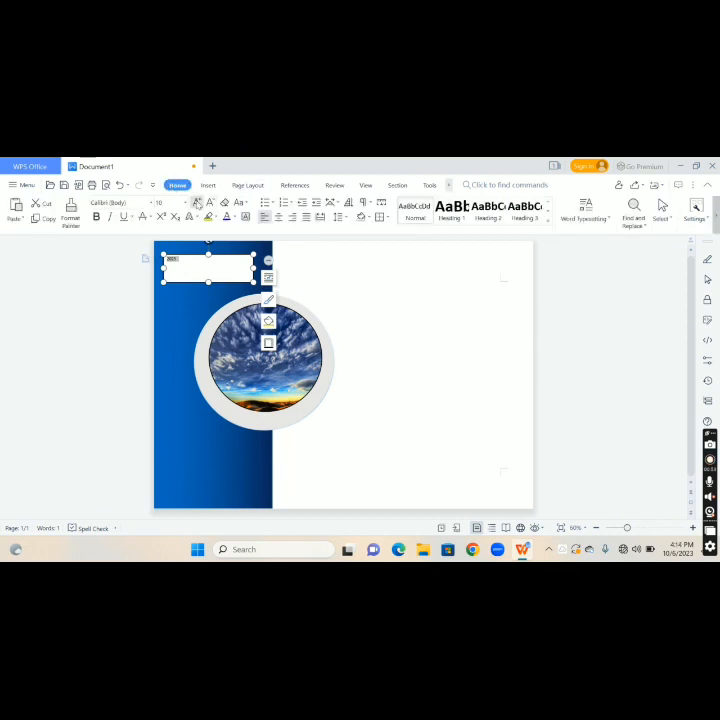
{"action": "left_click", "coordinate": [198, 204]}
{"action": "left_click", "coordinate": [198, 204]}
{"action": "left_click", "coordinate": [198, 204]}
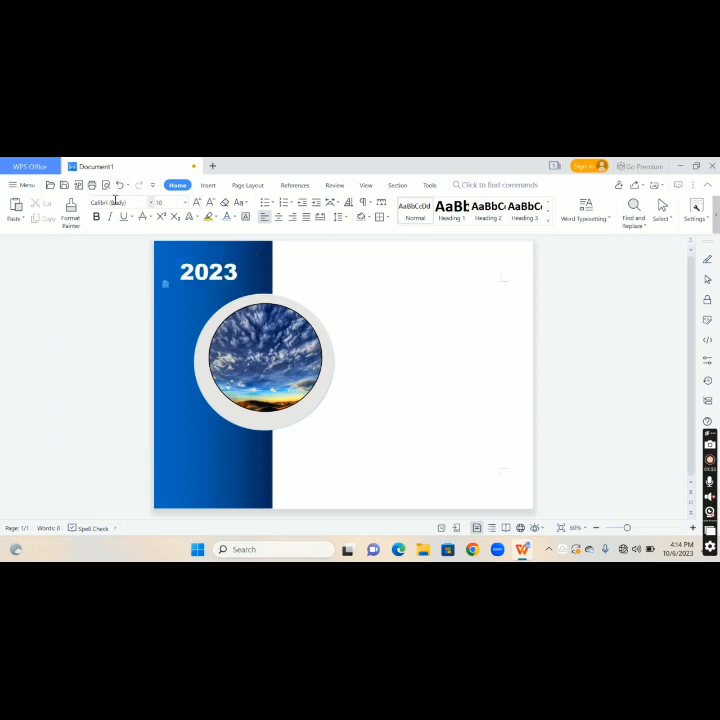
Insert a text box about 4.90 in wide and 1.05 in high at the top of the white area and enter "january".
{"action": "left_click", "coordinate": [208, 185]}
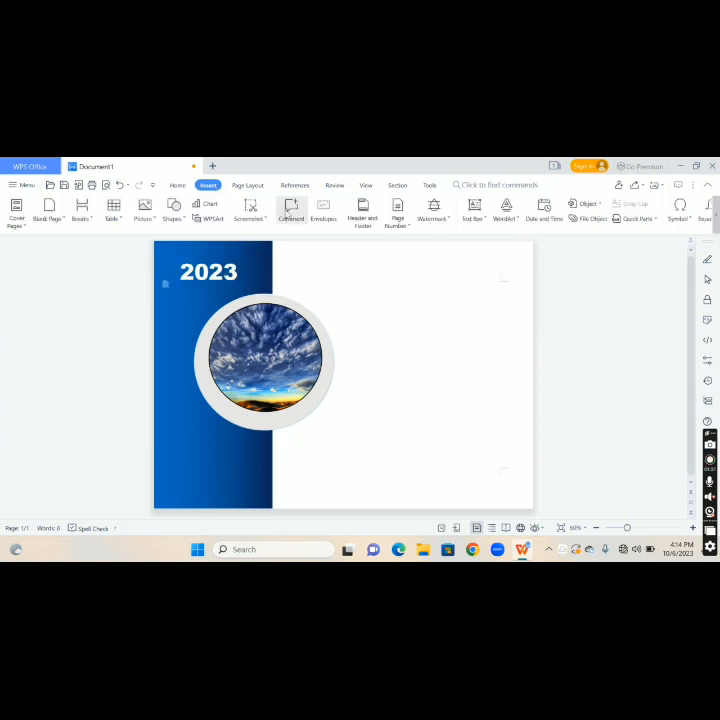
{"action": "left_click", "coordinate": [173, 208]}
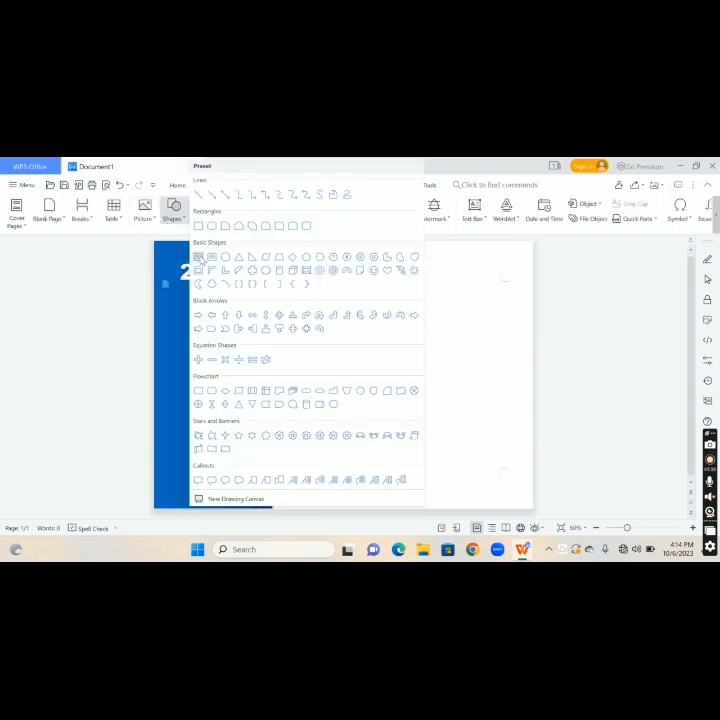
{"action": "left_click", "coordinate": [199, 225]}
{"action": "left_click_drag", "start_coordinate": [356, 267], "coordinate": [515, 300]}
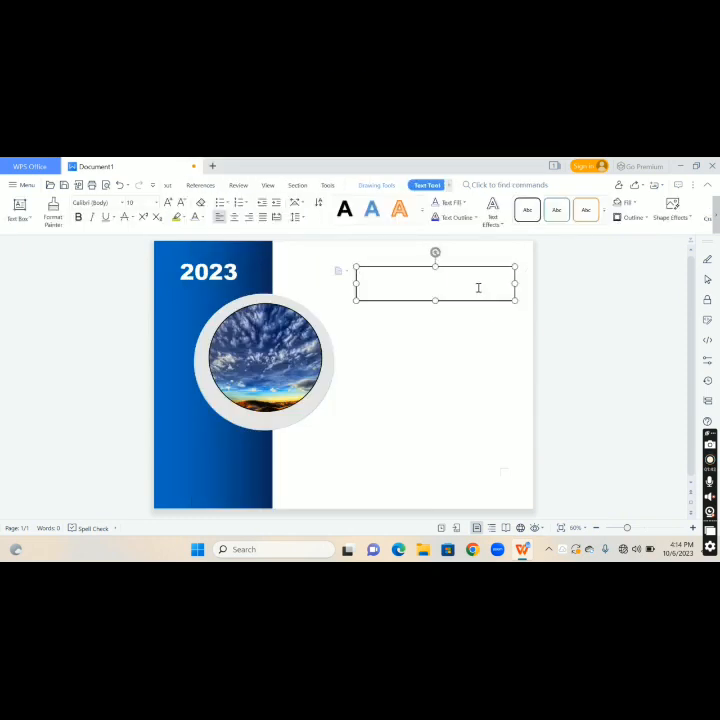
{"action": "type", "text": "January"}
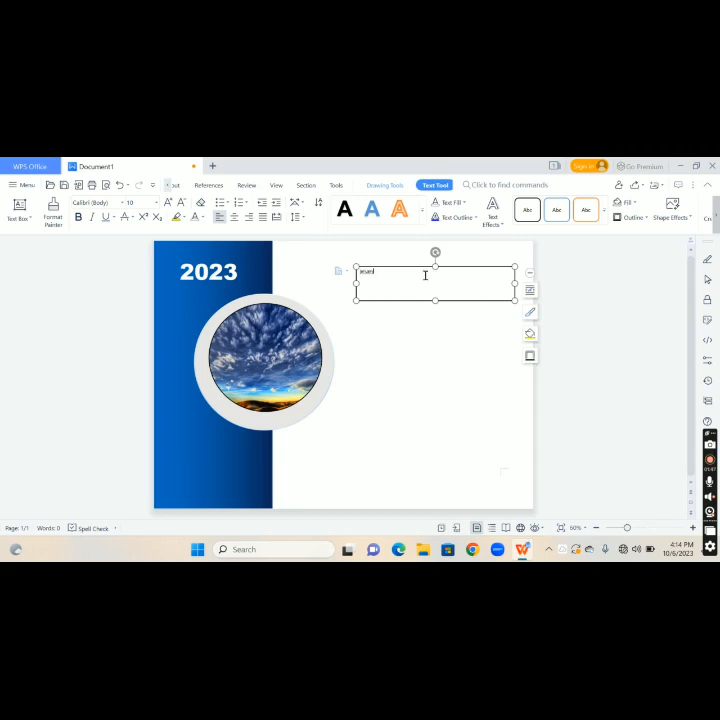
Enlarge the month text in the new text box to 48 pt.
{"action": "double_click", "coordinate": [362, 272]}
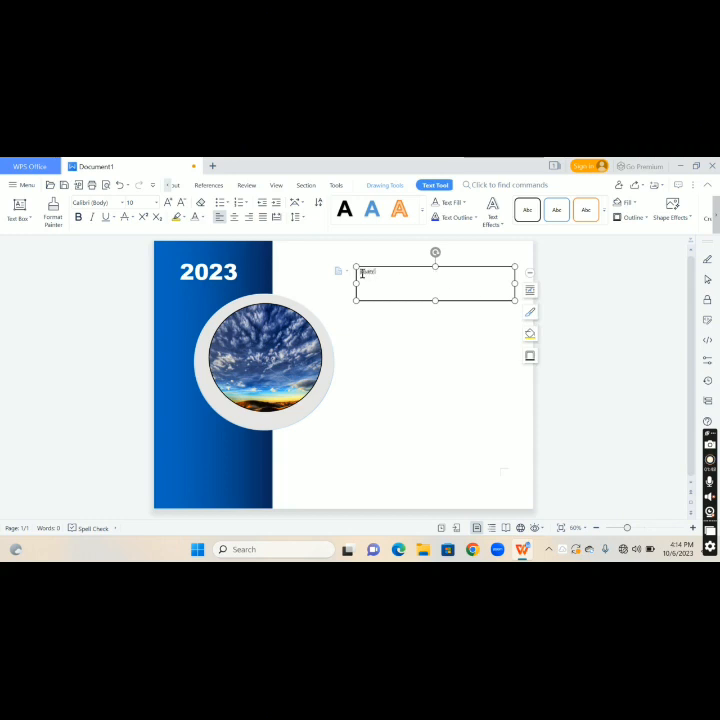
{"action": "left_click", "coordinate": [168, 203]}
{"action": "left_click", "coordinate": [168, 203]}
{"action": "left_click", "coordinate": [168, 203]}
{"action": "left_click", "coordinate": [168, 203]}
{"action": "left_click", "coordinate": [168, 203]}
{"action": "left_click", "coordinate": [168, 203]}
{"action": "left_click", "coordinate": [168, 203]}
{"action": "left_click", "coordinate": [168, 203]}
{"action": "left_click", "coordinate": [168, 203]}
{"action": "left_click", "coordinate": [168, 203]}
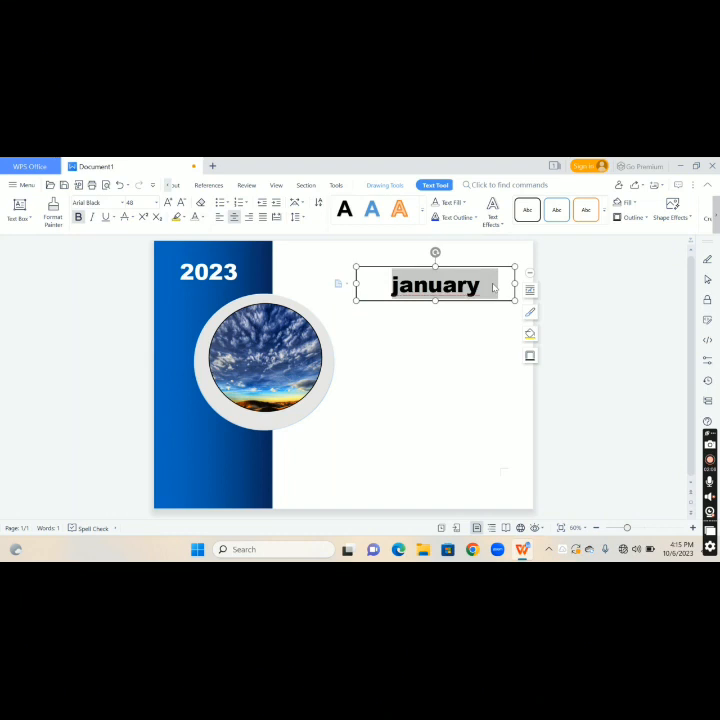
Replace the month text with "JANUARY" in capital letters.
{"action": "key", "text": "BackSpace"}
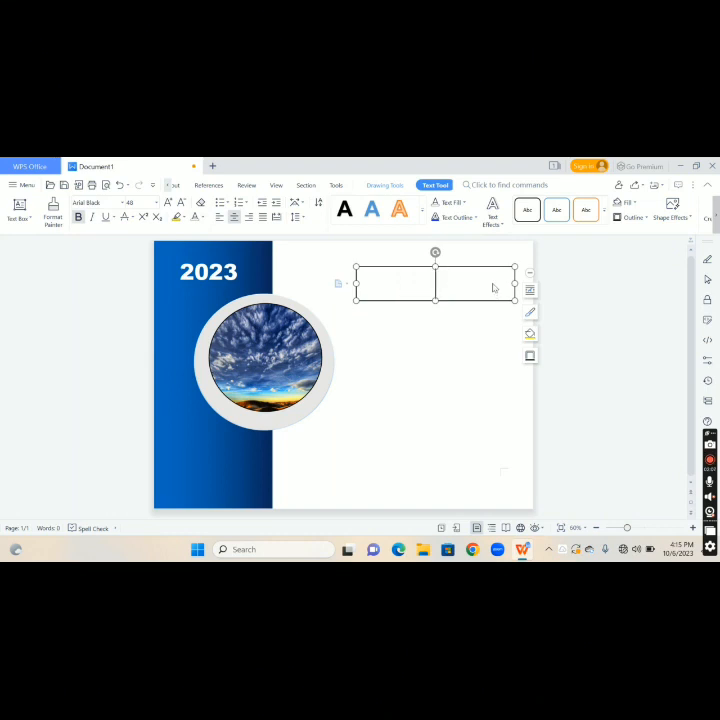
{"action": "type", "text": "JA"}
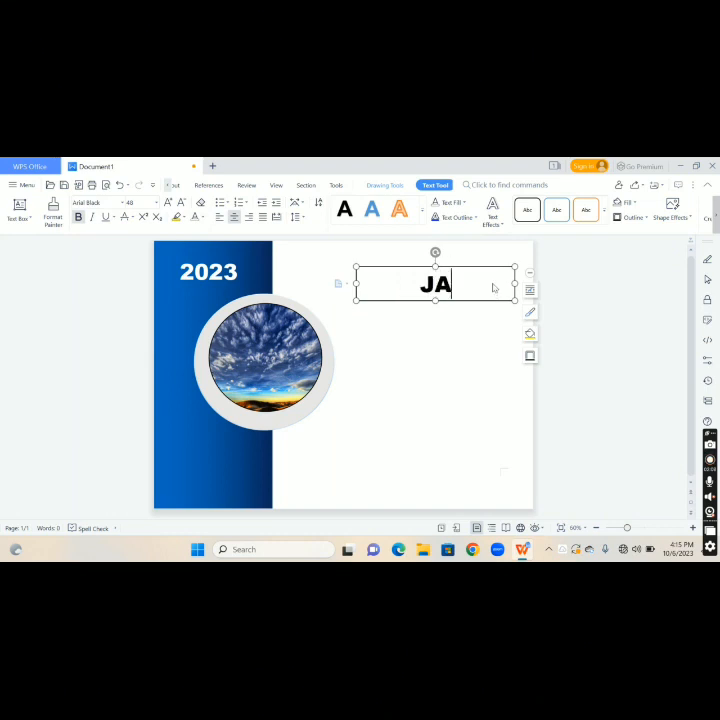
{"action": "type", "text": "NUARY"}
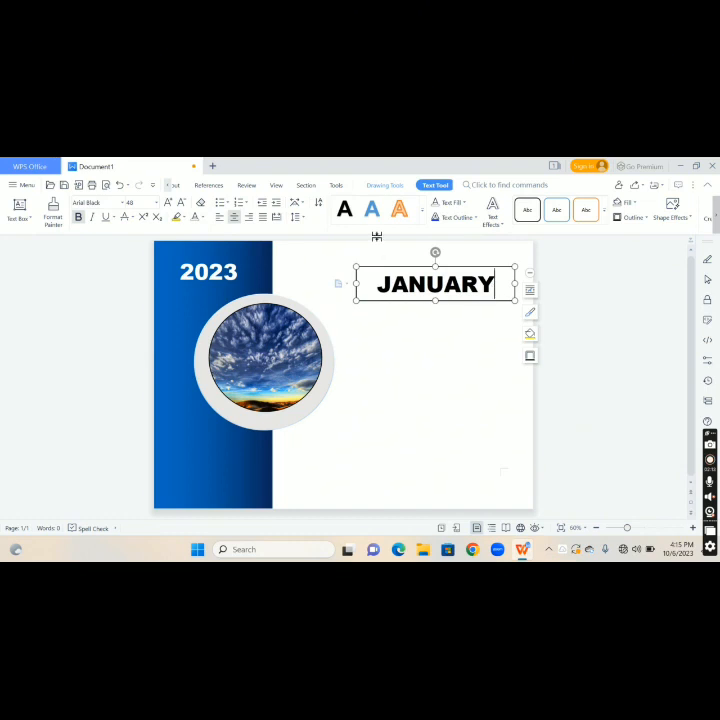
Open the additional fill settings for the JANUARY text box.
{"action": "left_click", "coordinate": [386, 266]}
{"action": "left_click", "coordinate": [338, 219]}
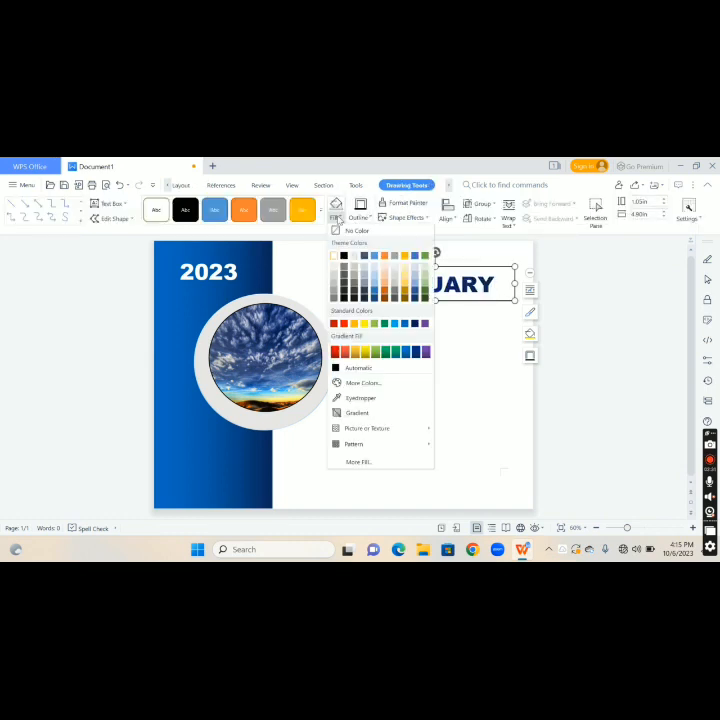
{"action": "left_click", "coordinate": [373, 464]}
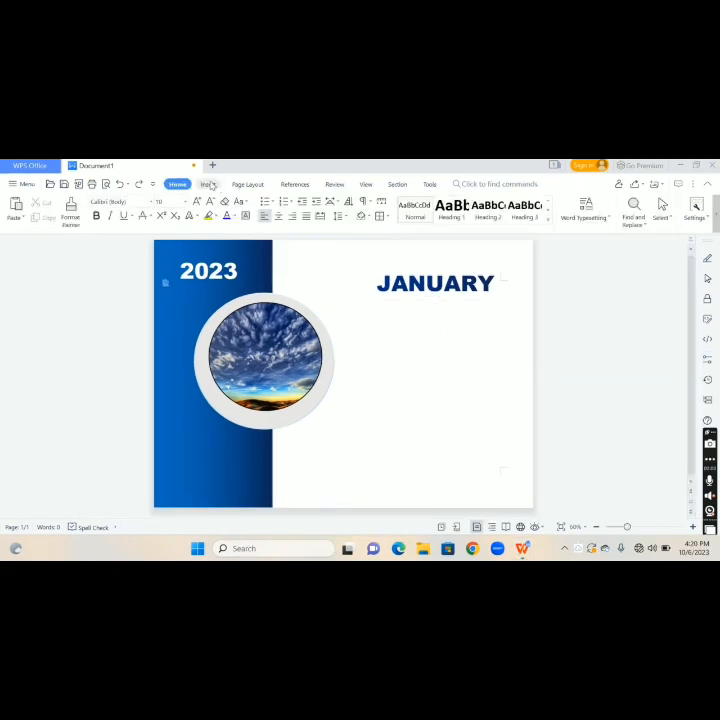
Insert a large text box in the white area below the JANUARY heading, reaching close to the page's outer edge.
{"action": "left_click", "coordinate": [209, 185]}
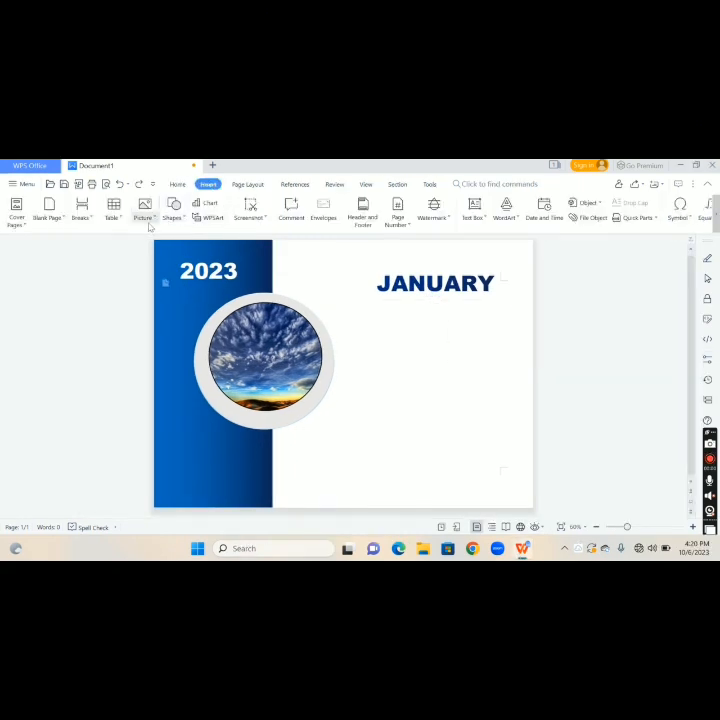
{"action": "left_click", "coordinate": [172, 207]}
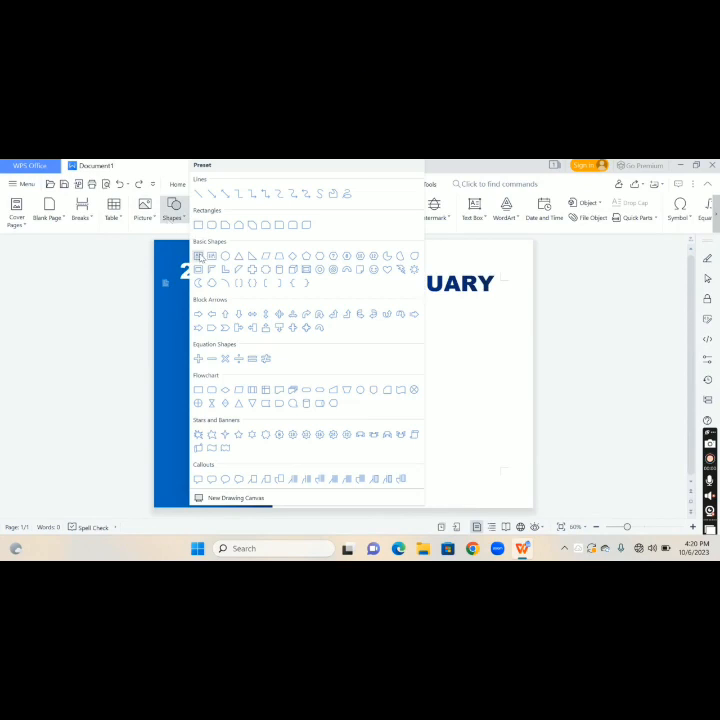
{"action": "left_click", "coordinate": [199, 257]}
{"action": "mouse_move", "coordinate": [335, 302]}
{"action": "left_mouse_down"}
{"action": "mouse_move", "coordinate": [413, 392]}
{"action": "mouse_move", "coordinate": [492, 448]}
{"action": "mouse_move", "coordinate": [527, 484]}
{"action": "left_mouse_up"}
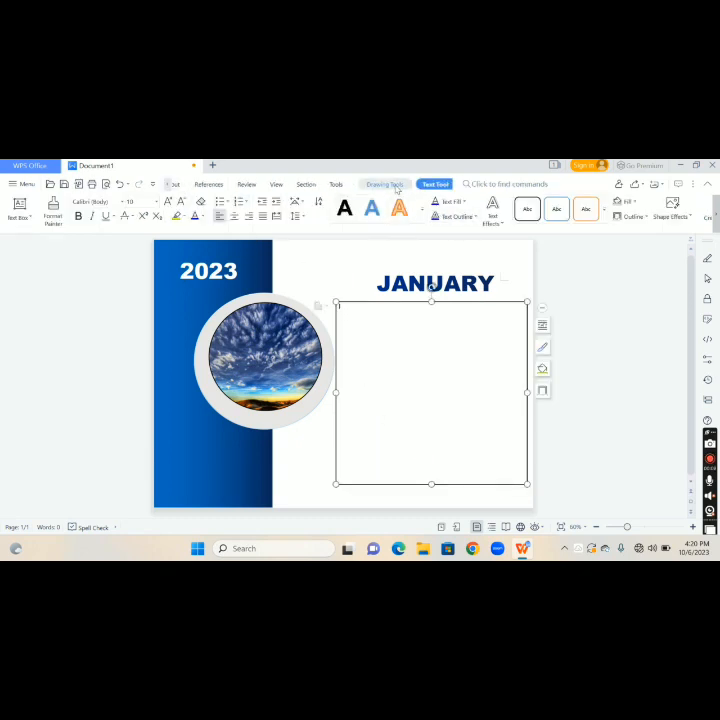
Remove the outline from the large text box below the JANUARY heading.
{"action": "left_click", "coordinate": [395, 185]}
{"action": "left_click", "coordinate": [365, 218]}
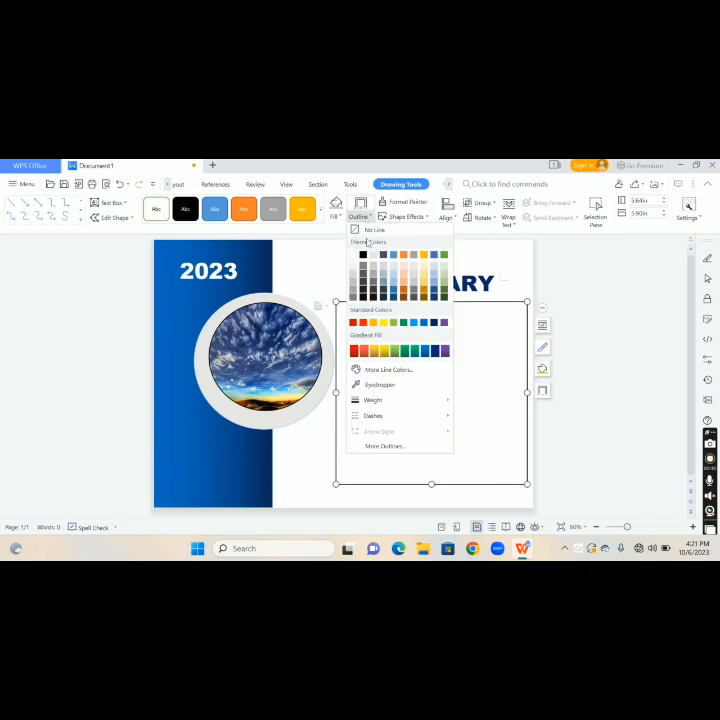
{"action": "left_click", "coordinate": [368, 230]}
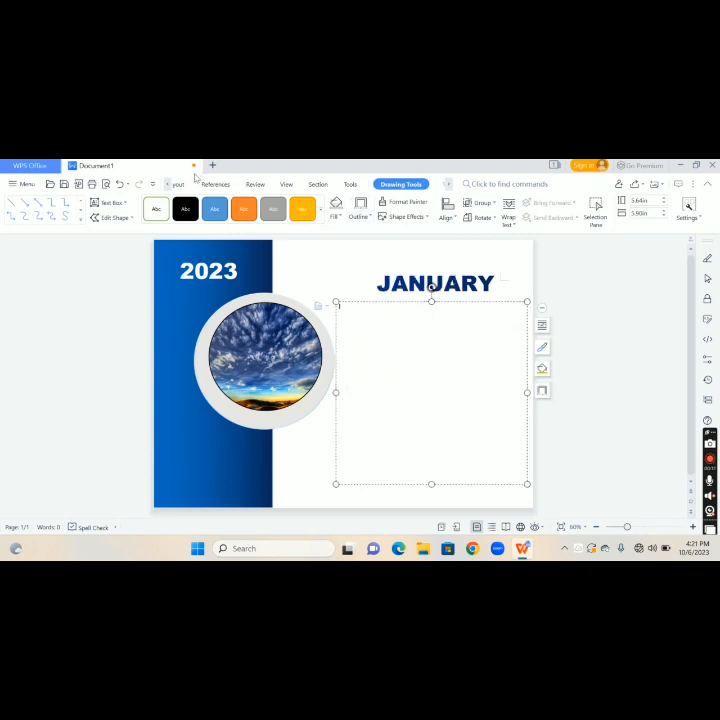
Insert a table with 7 columns and 9 rows in the large text box.
{"action": "left_click", "coordinate": [168, 185]}
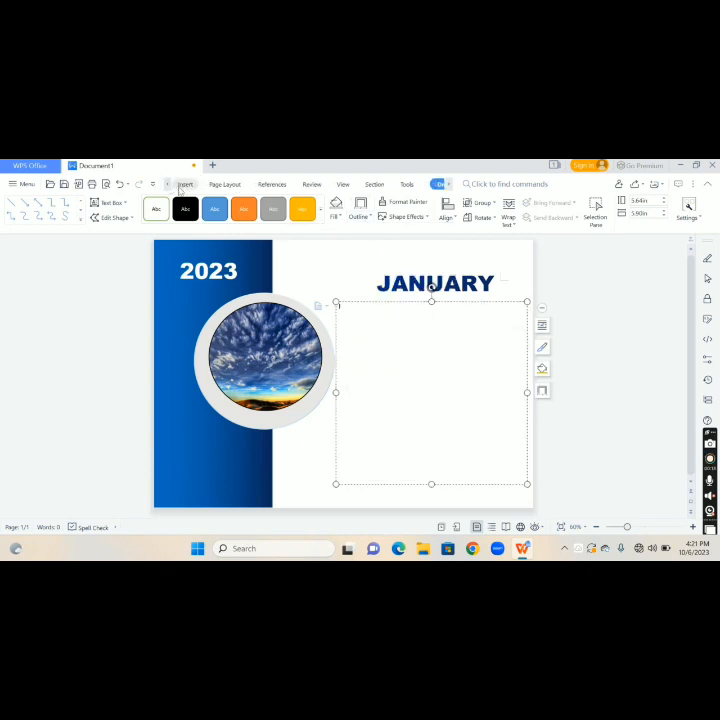
{"action": "left_click", "coordinate": [185, 185]}
{"action": "left_click", "coordinate": [113, 206]}
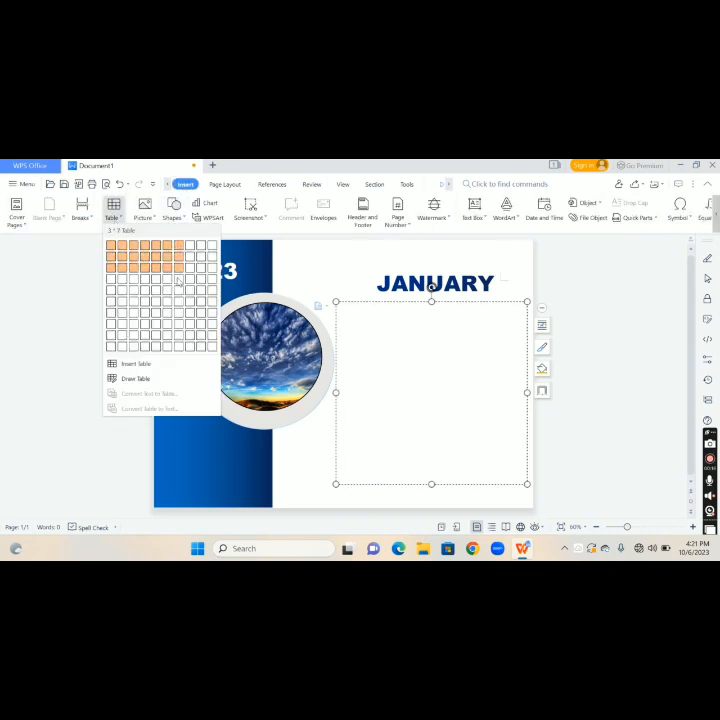
{"action": "left_click", "coordinate": [180, 336]}
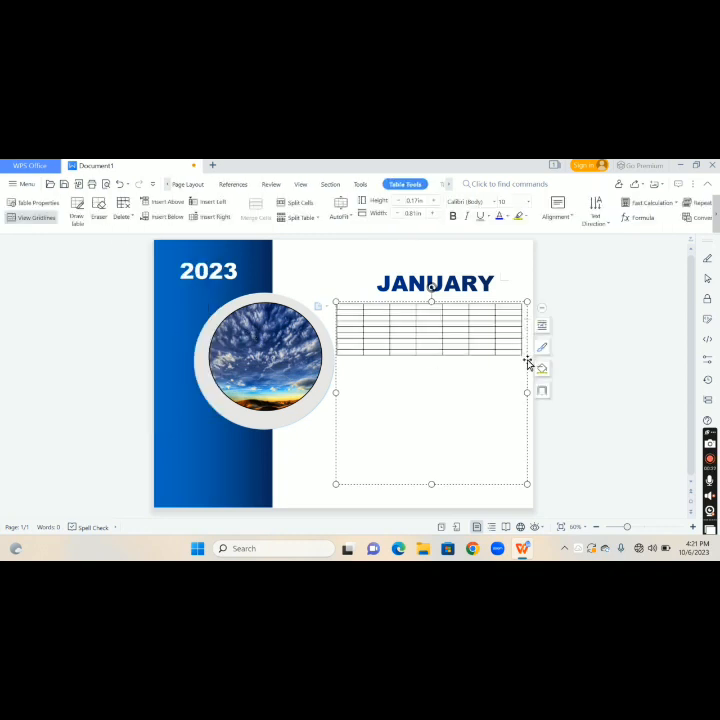
Stretch the table down to the text box's lower corner so that it fills the box.
{"action": "left_click", "coordinate": [527, 360]}
{"action": "left_click", "coordinate": [520, 355]}
{"action": "left_click_drag", "start_coordinate": [524, 357], "coordinate": [527, 482]}
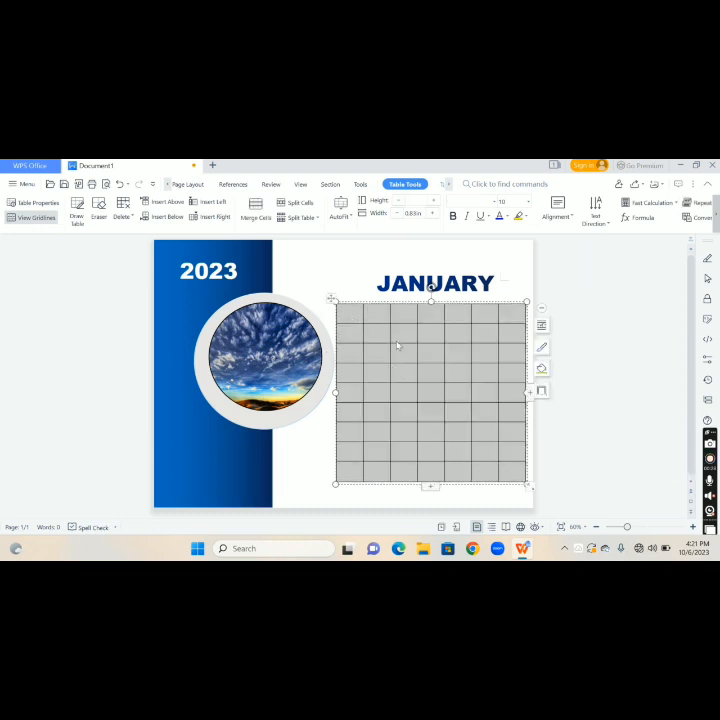
Enter the headings SUN, MON, TUES, WED, THURS, FRI and SAT in the table's first row, and format them as centred Arial 20 pt.
{"action": "left_click", "coordinate": [356, 317]}
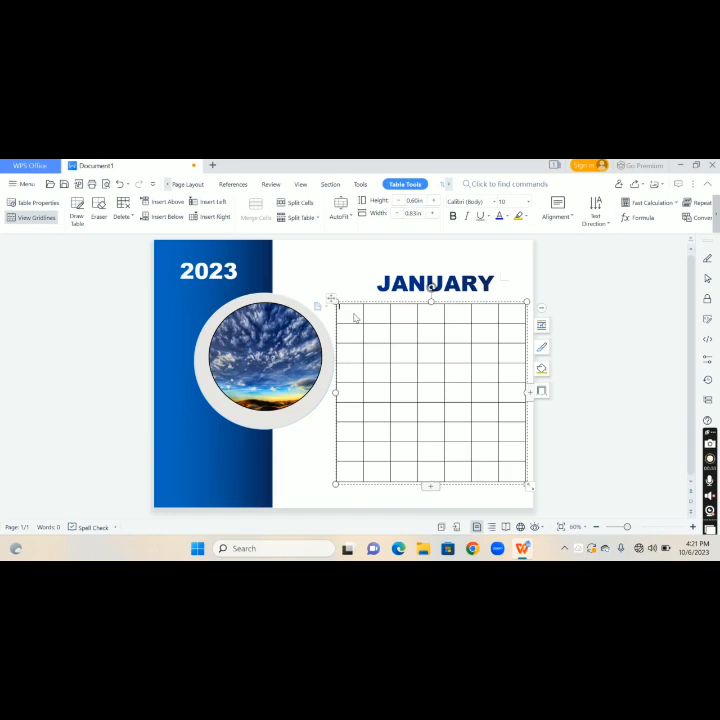
{"action": "type", "text": "SUN"}
{"action": "key", "text": "Tab"}
{"action": "type", "text": "M"}
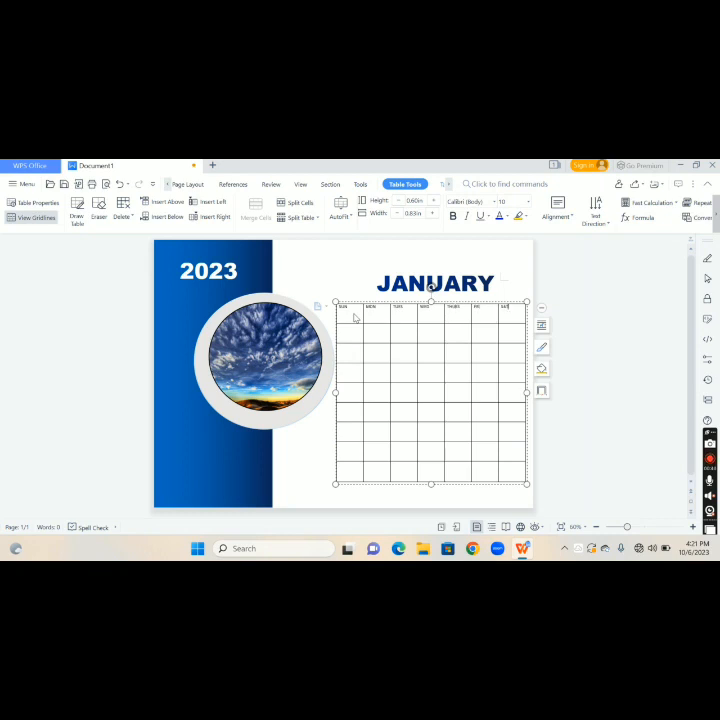
{"action": "left_click_drag", "start_coordinate": [511, 312], "coordinate": [321, 305]}
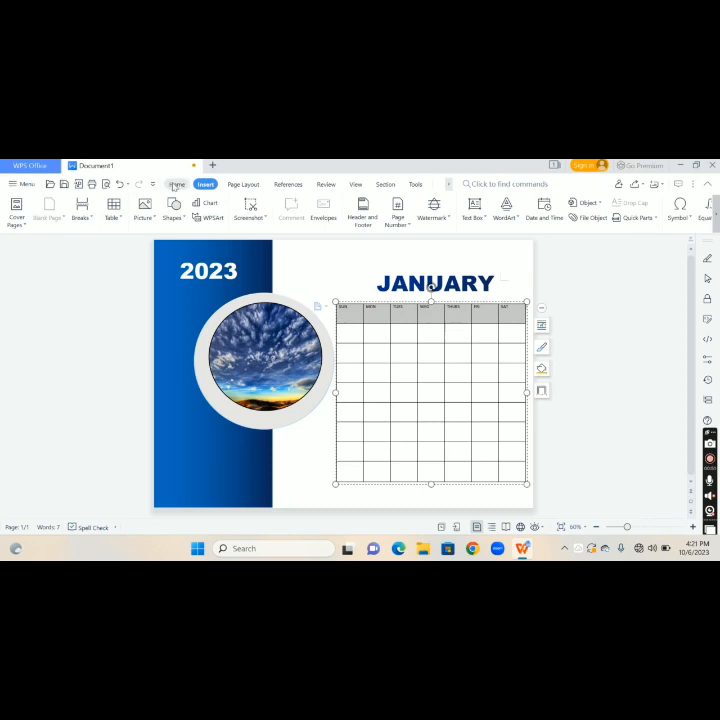
{"action": "left_click", "coordinate": [582, 407]}
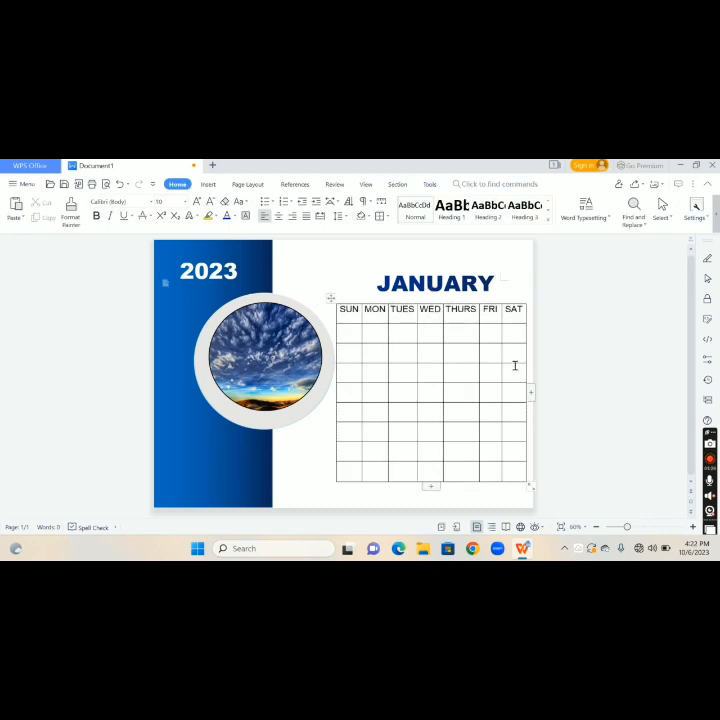
Fill in the dates 1 to 31 row by row, starting with 1 under SAT in the second row, and centre them.
{"action": "left_click", "coordinate": [524, 328]}
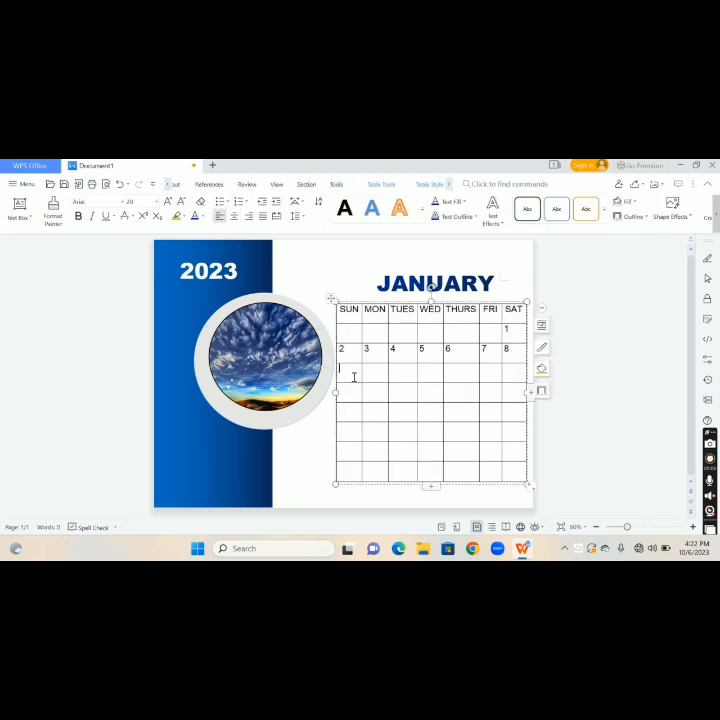
{"action": "type", "text": "9"}
{"action": "key", "text": "Tab"}
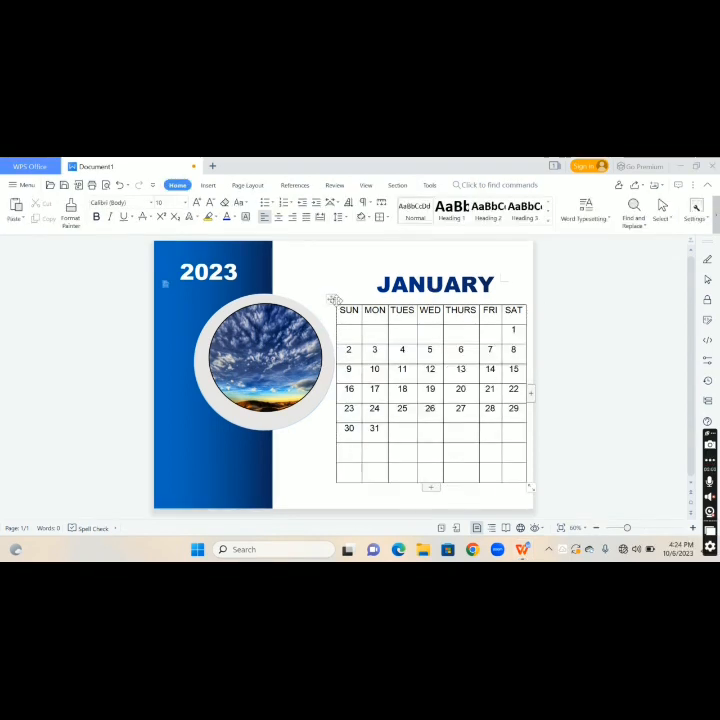
Remove all borders from the entire calendar table.
{"action": "left_click", "coordinate": [333, 299]}
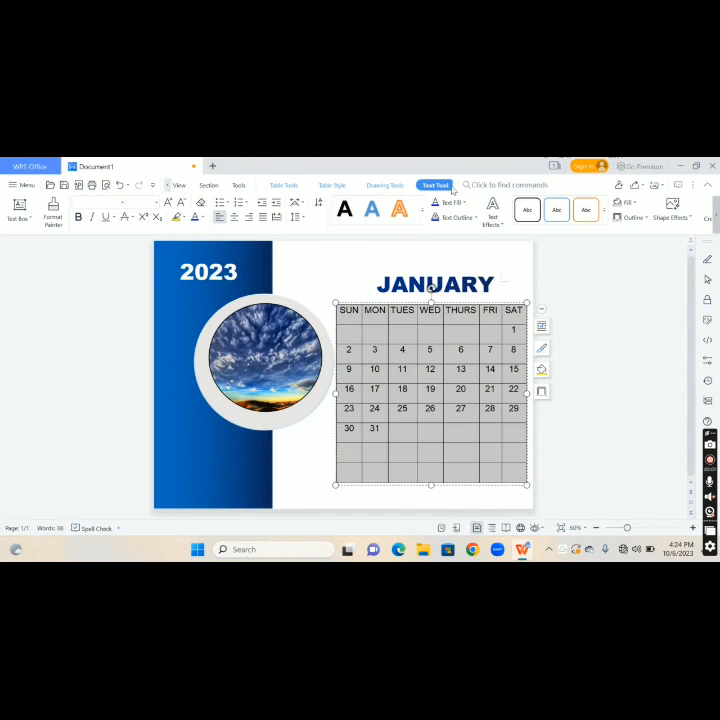
{"action": "key", "text": "Right"}
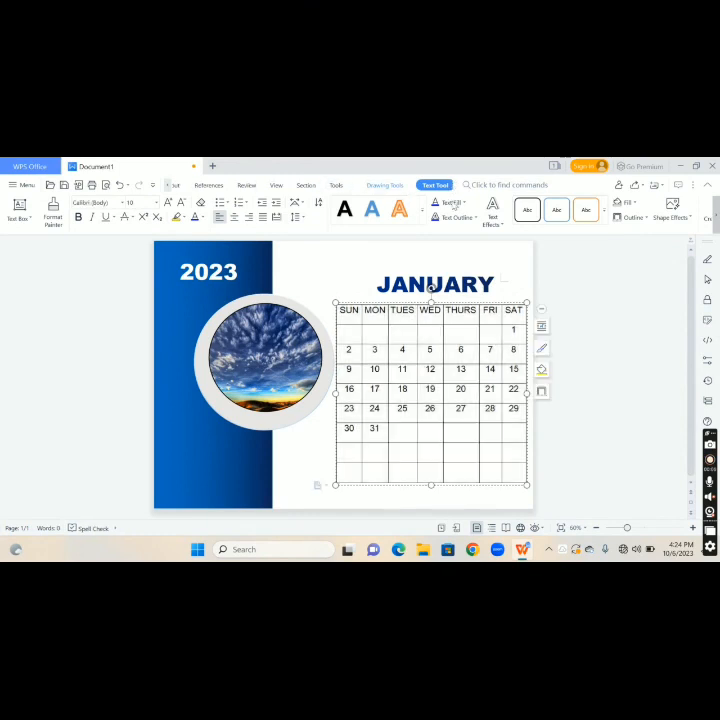
{"action": "left_click", "coordinate": [349, 329]}
{"action": "left_click", "coordinate": [331, 300]}
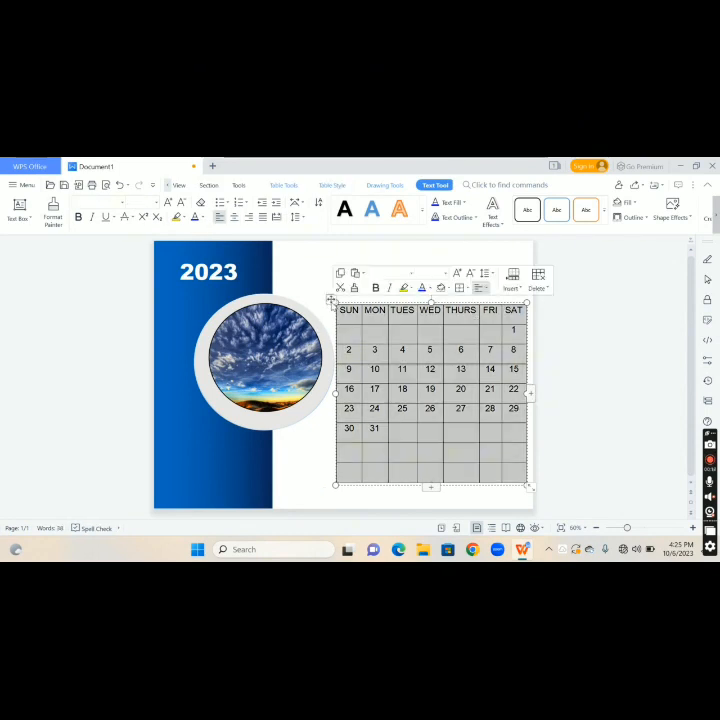
{"action": "left_click", "coordinate": [303, 185]}
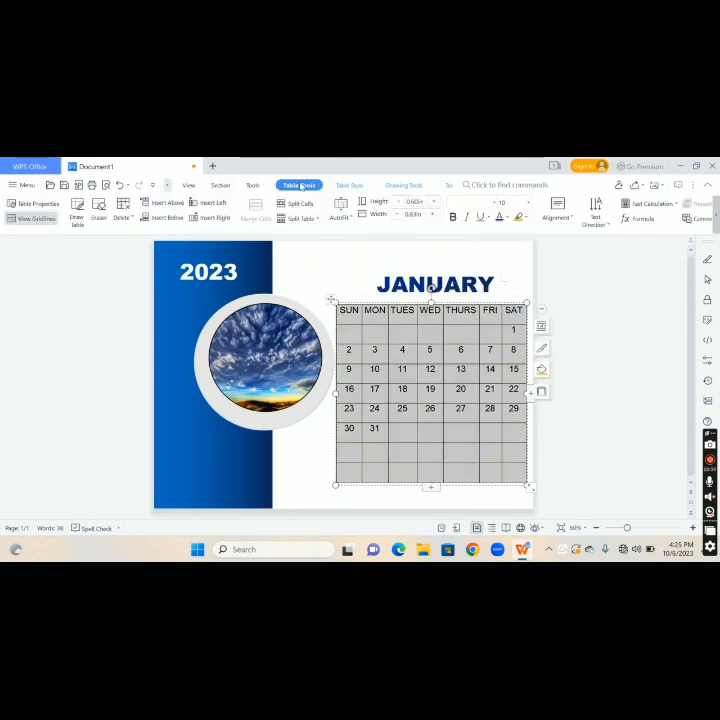
{"action": "left_click", "coordinate": [340, 186]}
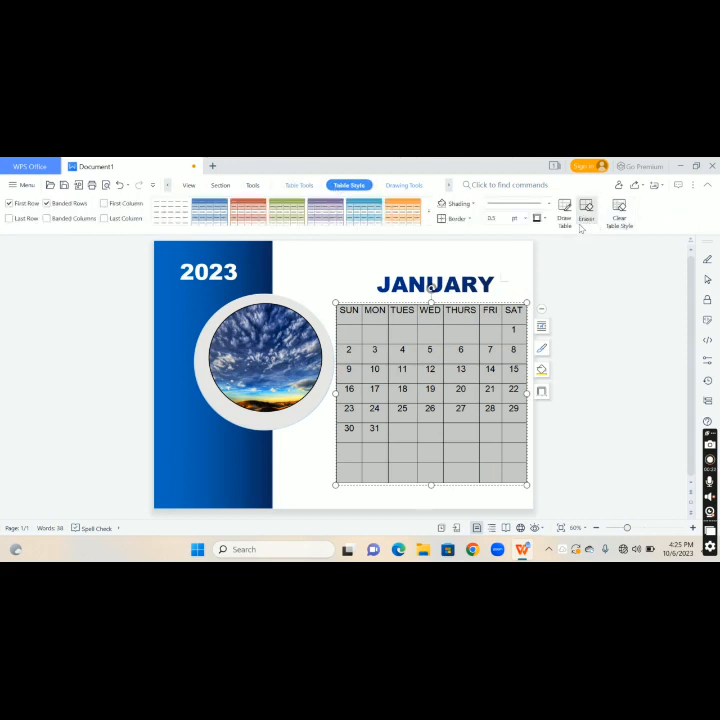
{"action": "left_click", "coordinate": [471, 219]}
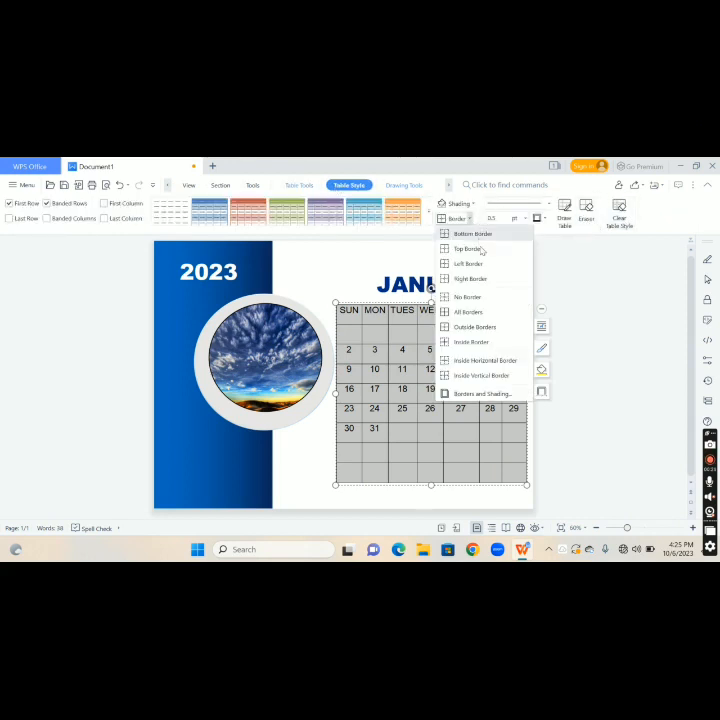
{"action": "left_click", "coordinate": [478, 297]}
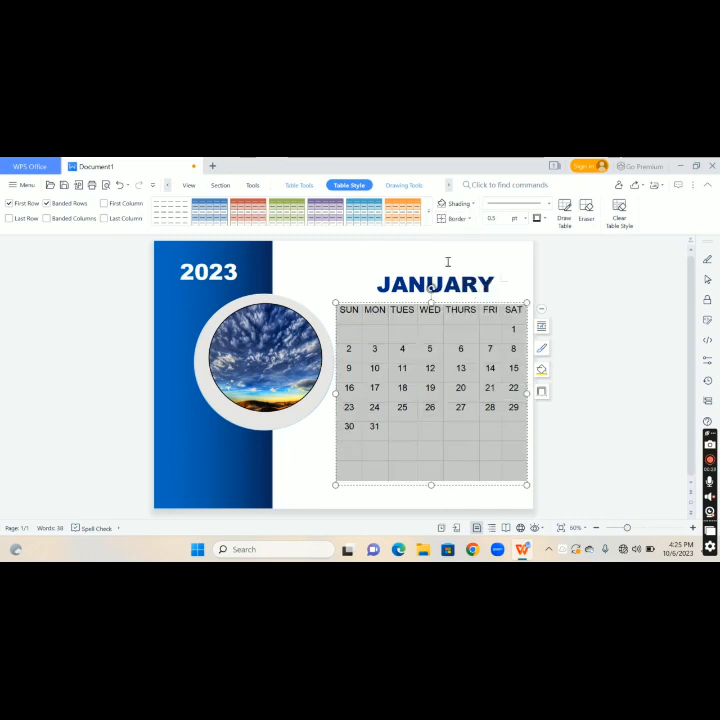
Add only inside vertical borders between the table's columns, and shorten the text box to end just below the row with 30 and 31.
{"action": "left_click", "coordinate": [468, 219]}
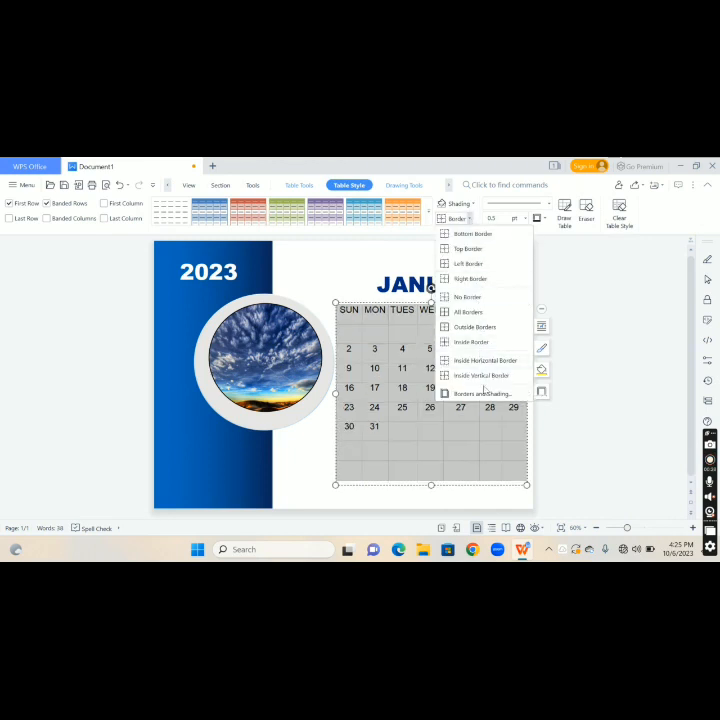
{"action": "left_click", "coordinate": [483, 393]}
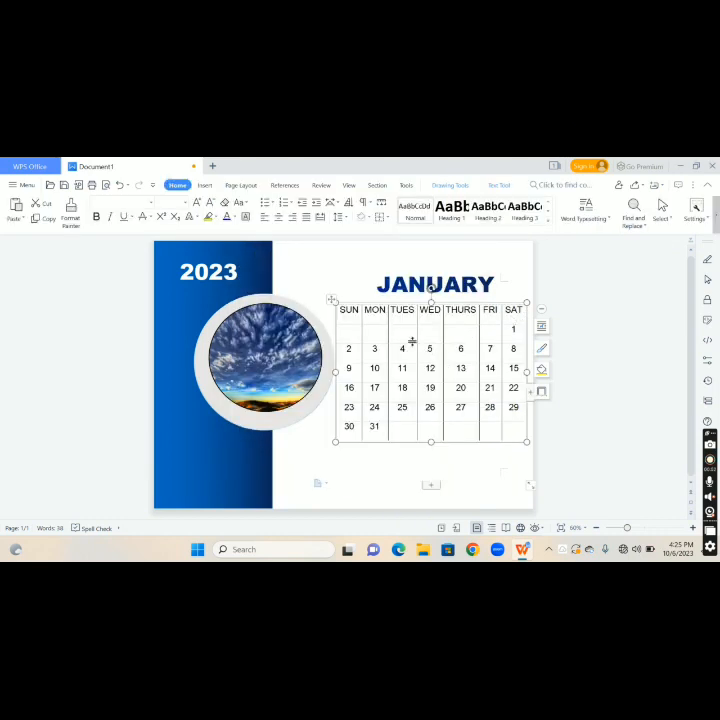
{"action": "left_click", "coordinate": [485, 458]}
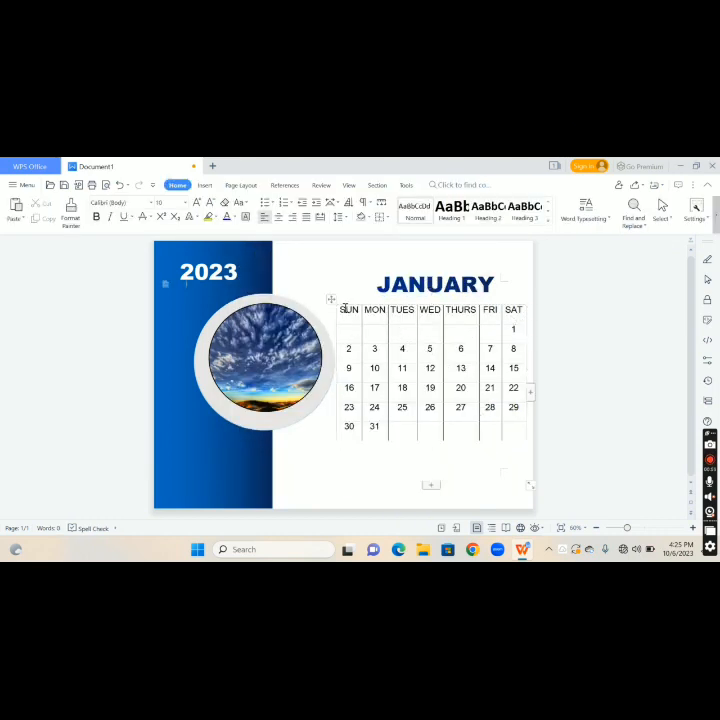
Make the SUN column's heading and dates bold and dark orange.
{"action": "left_click_drag", "start_coordinate": [339, 310], "coordinate": [349, 428]}
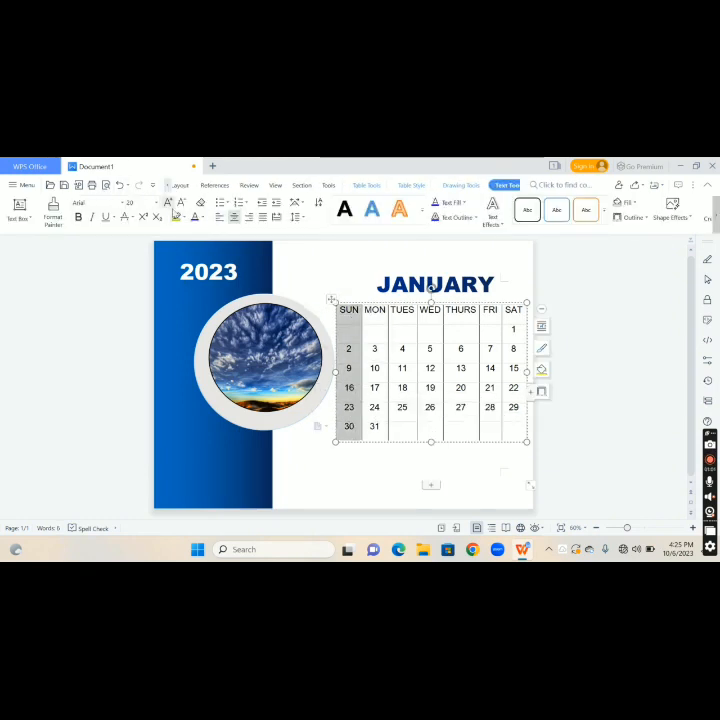
{"action": "left_click", "coordinate": [203, 218]}
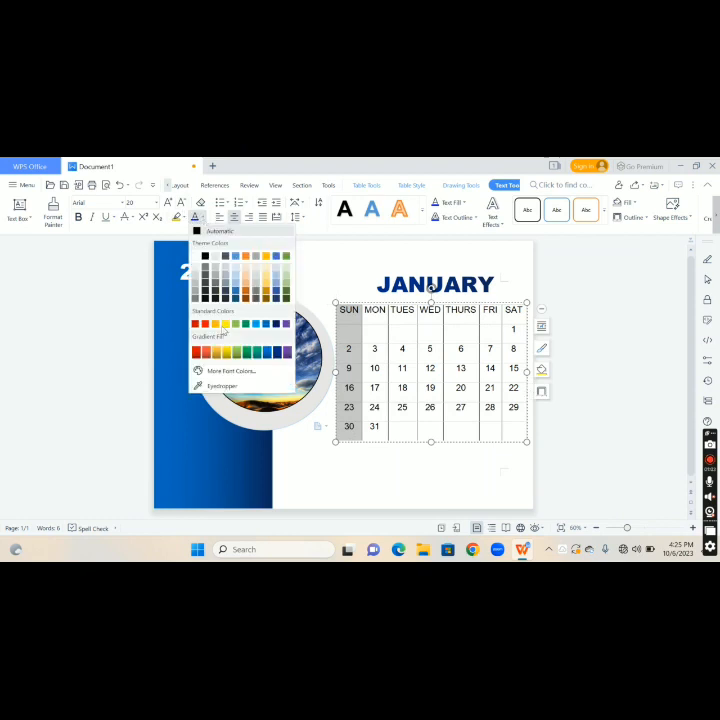
{"action": "left_click", "coordinate": [247, 294]}
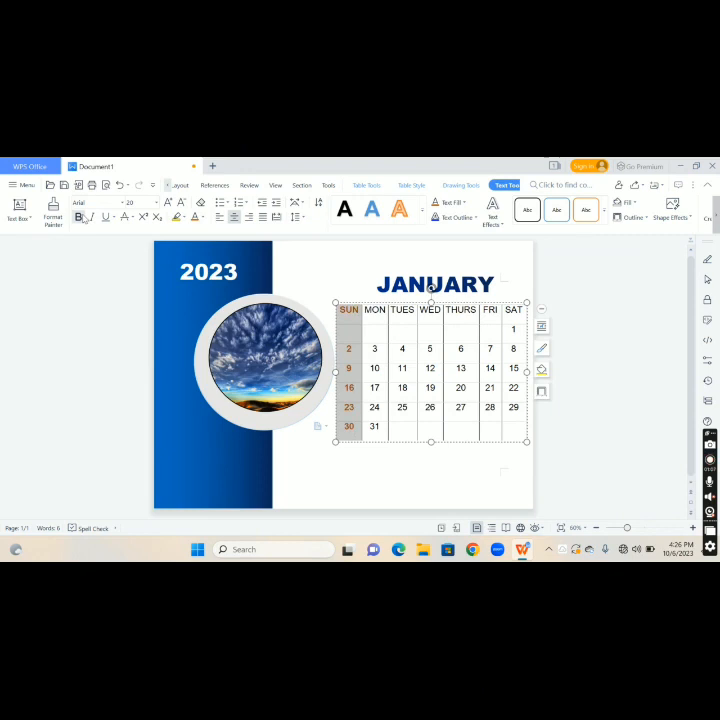
Copy the SUN column's formatting onto the other weekday headings with Format Painter.
{"action": "left_click", "coordinate": [42, 220]}
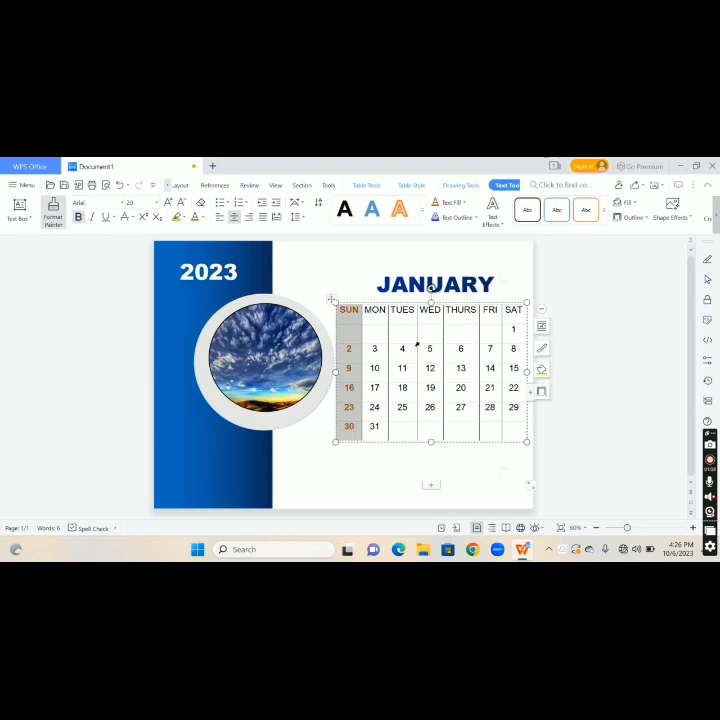
{"action": "left_click_drag", "start_coordinate": [381, 310], "coordinate": [478, 412]}
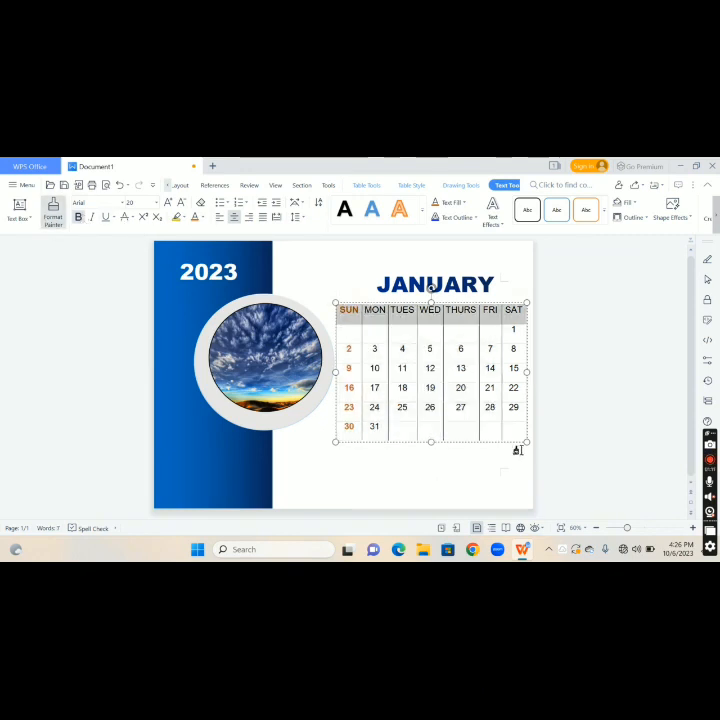
{"action": "left_click", "coordinate": [503, 460]}
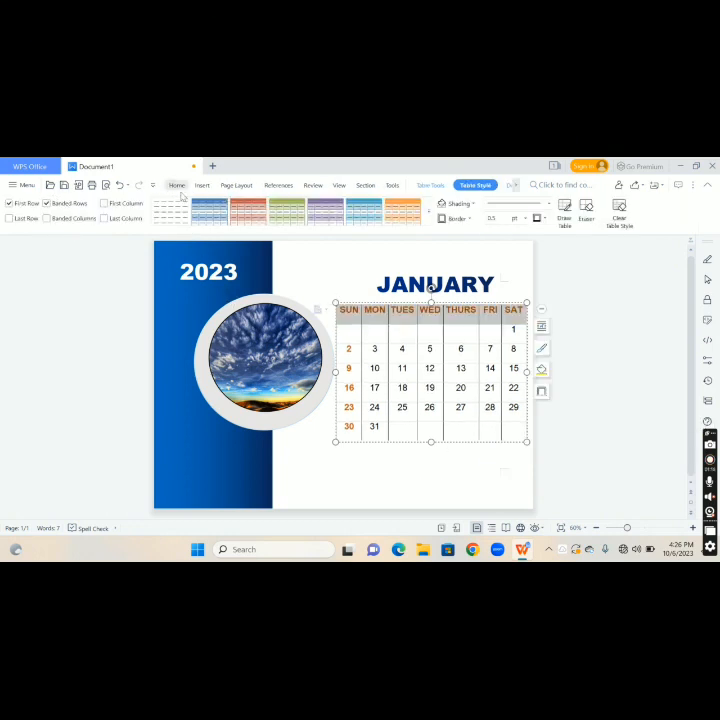
{"action": "left_click", "coordinate": [336, 283]}
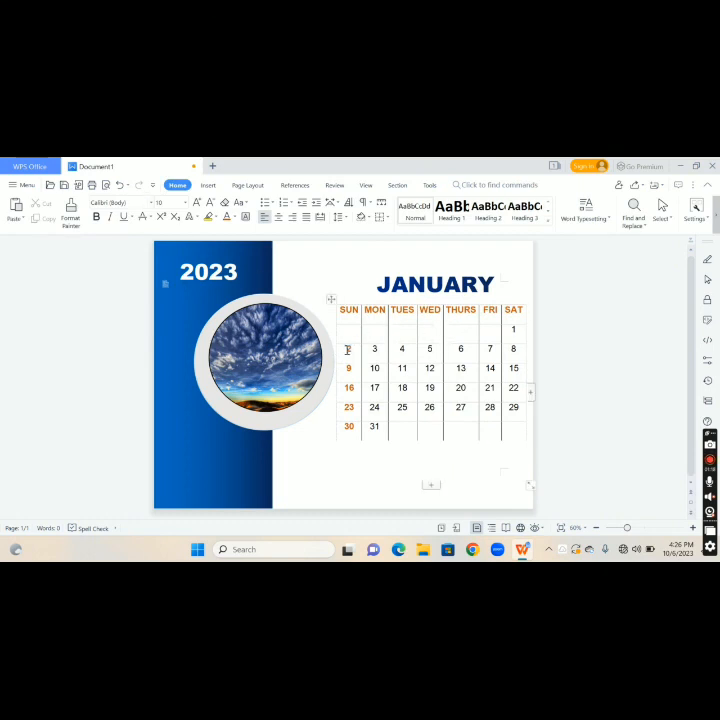
Copy the SUN heading's formatting onto all remaining dates with Format Painter.
{"action": "left_click_drag", "start_coordinate": [341, 311], "coordinate": [354, 311]}
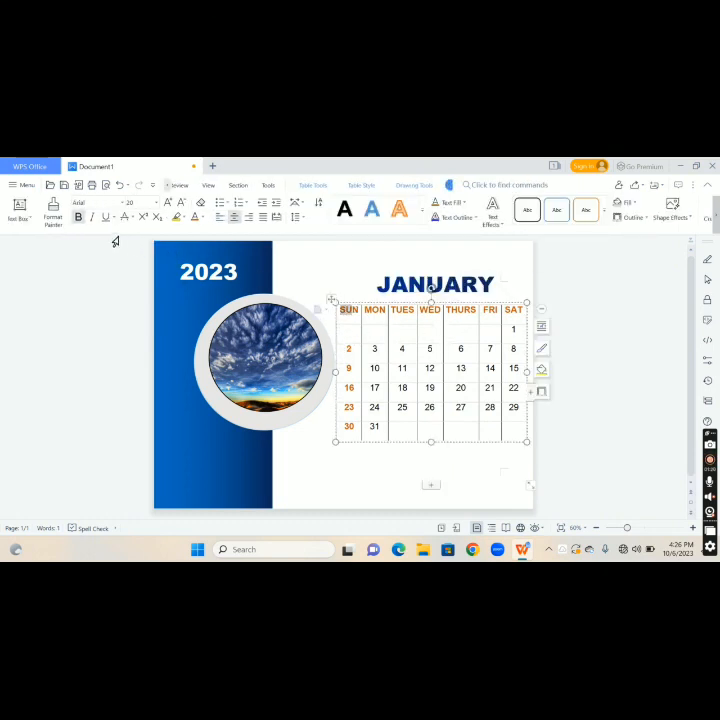
{"action": "left_click", "coordinate": [53, 210]}
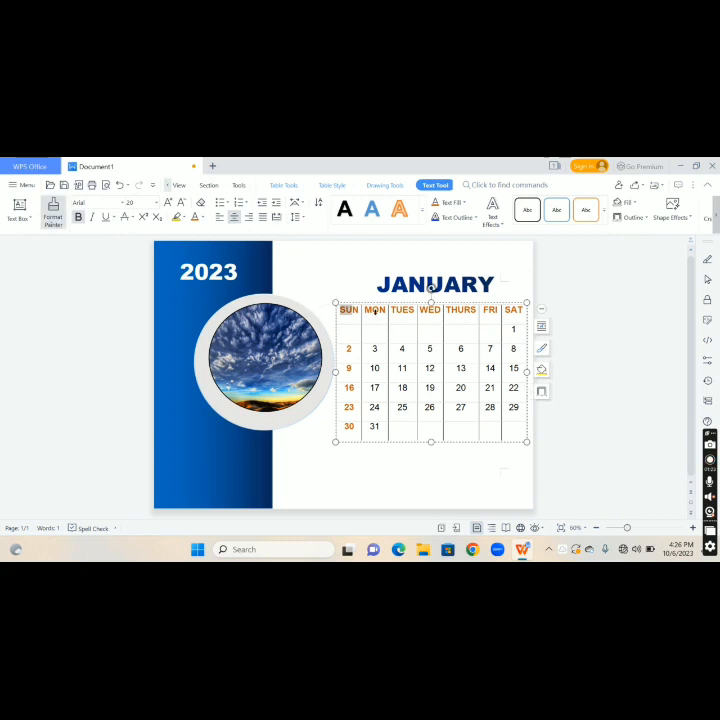
{"action": "mouse_move", "coordinate": [511, 326]}
{"action": "left_mouse_down"}
{"action": "mouse_move", "coordinate": [508, 393]}
{"action": "mouse_move", "coordinate": [393, 421]}
{"action": "mouse_move", "coordinate": [365, 408]}
{"action": "mouse_move", "coordinate": [380, 438]}
{"action": "left_mouse_up"}
{"action": "left_click", "coordinate": [413, 482]}
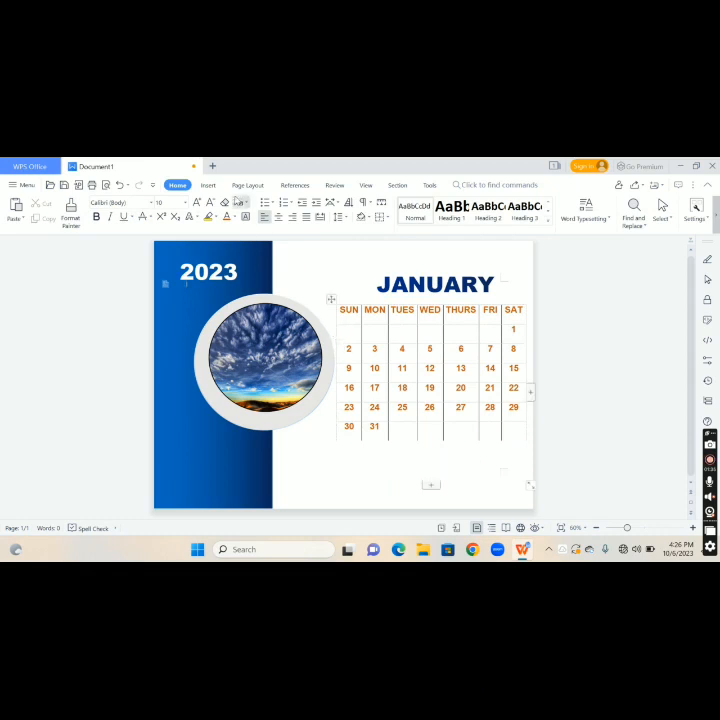
Recolour the whole weekday heading row of the date table with the dark blue gradient font colour.
{"action": "left_click", "coordinate": [208, 186]}
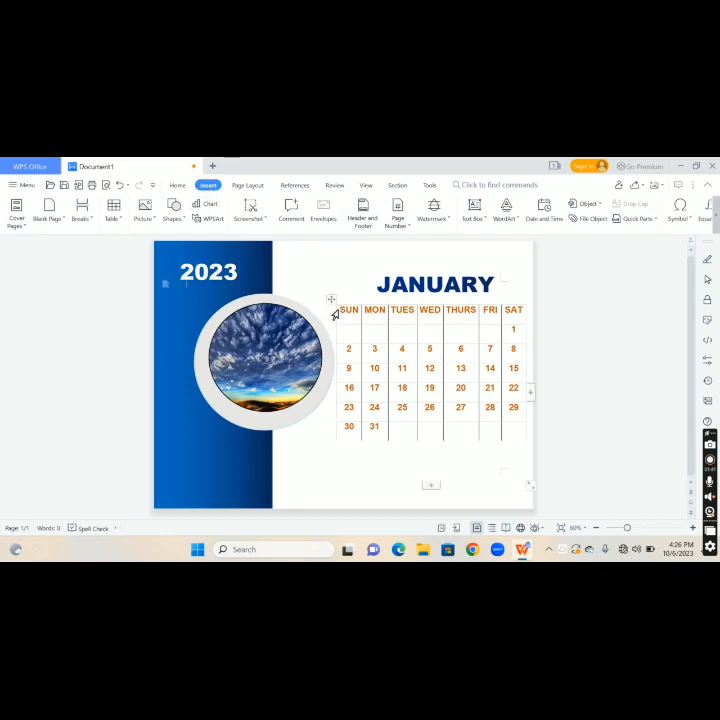
{"action": "left_click_drag", "start_coordinate": [340, 311], "coordinate": [516, 313]}
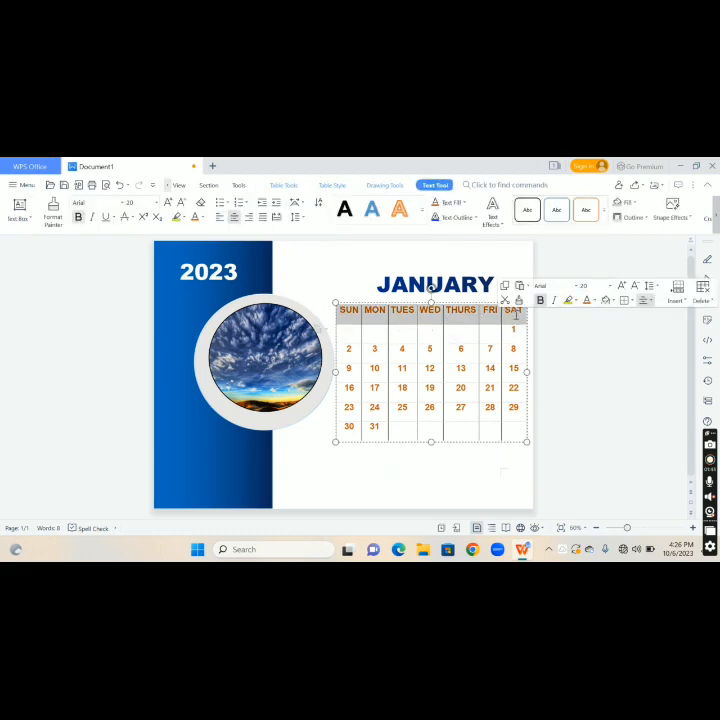
{"action": "left_click", "coordinate": [202, 218]}
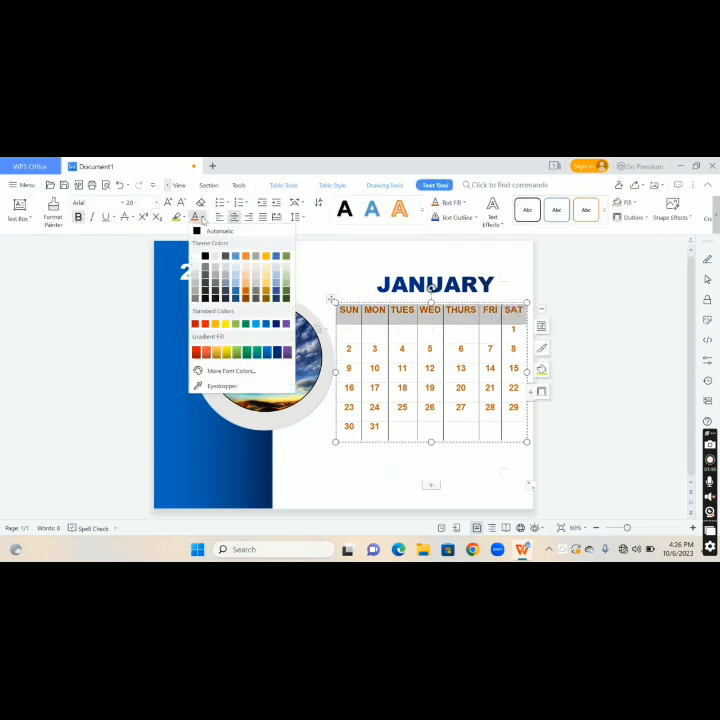
{"action": "left_click", "coordinate": [275, 353]}
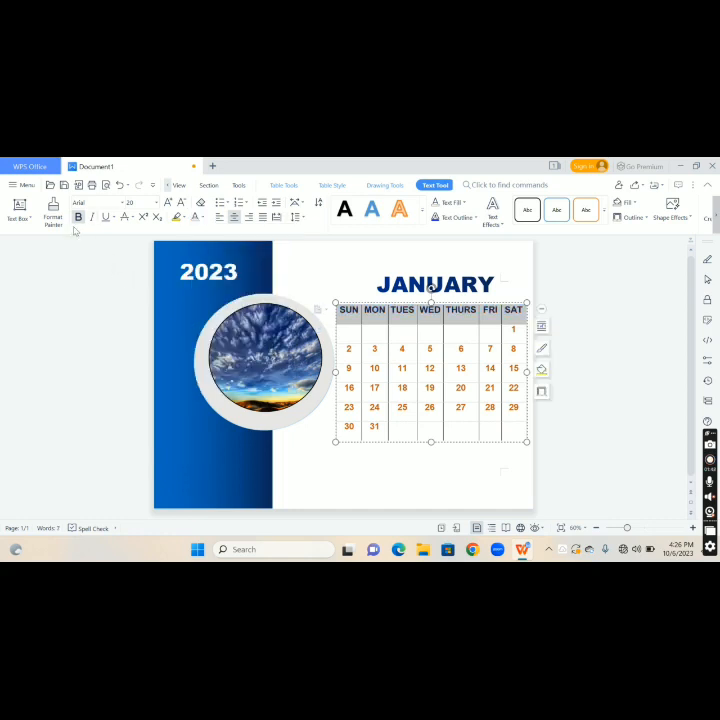
Set the weekday headings to Arial Black at size 18 and deselect the table.
{"action": "left_click", "coordinate": [168, 202]}
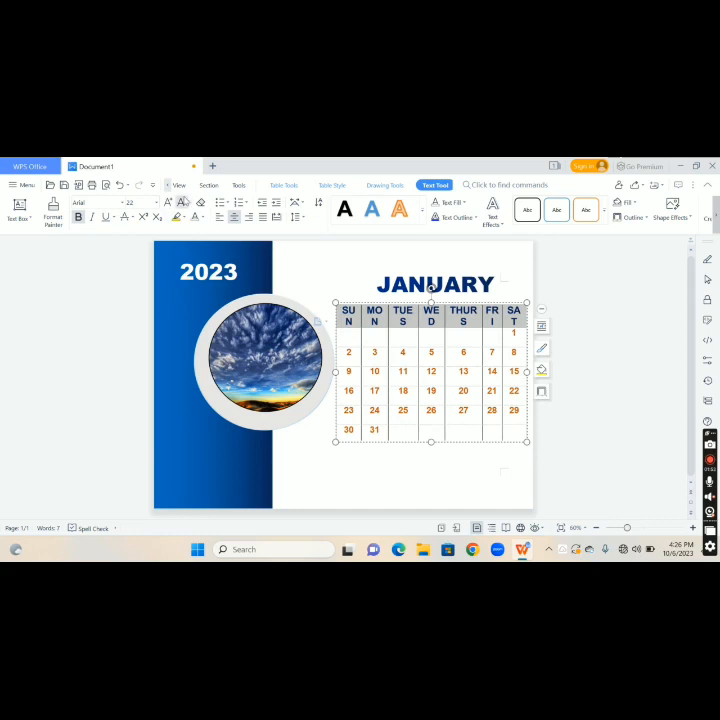
{"action": "left_click", "coordinate": [181, 202]}
{"action": "left_click", "coordinate": [122, 202]}
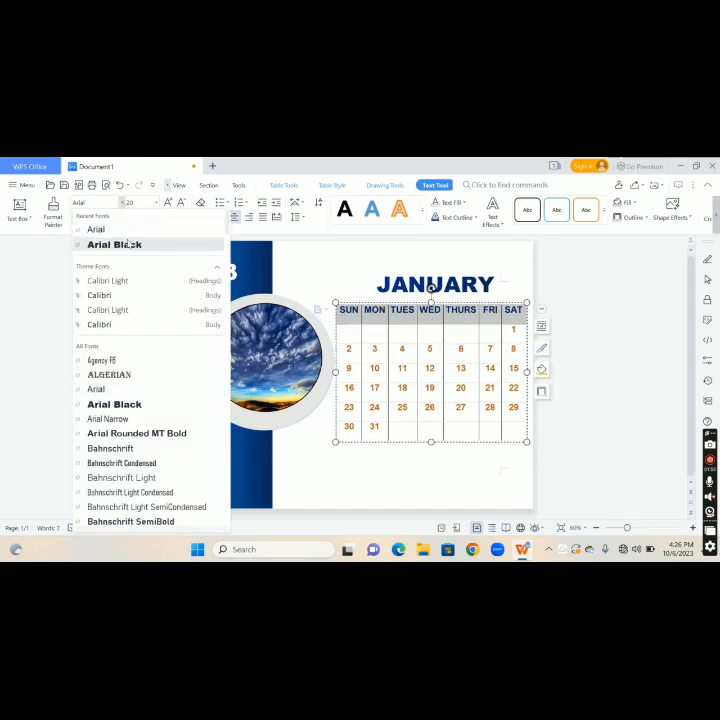
{"action": "left_click", "coordinate": [115, 244]}
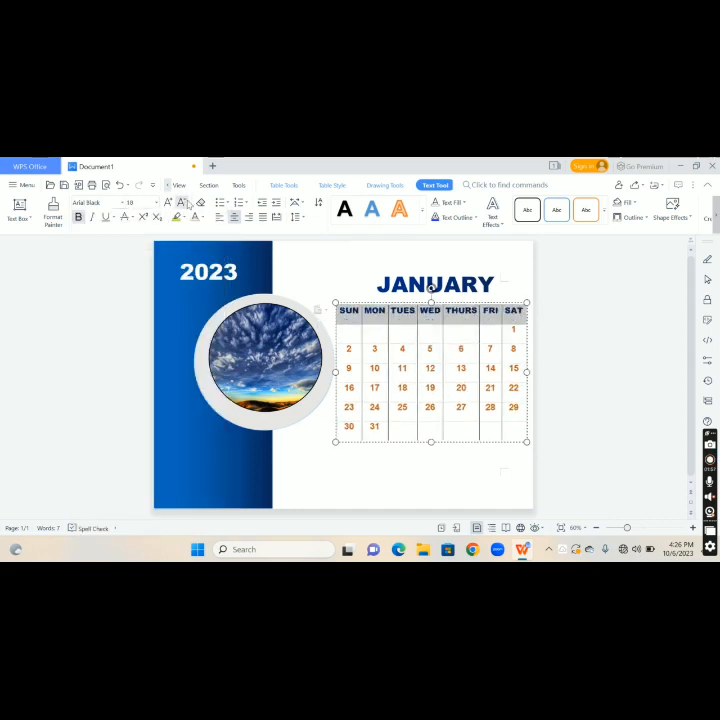
{"action": "left_click", "coordinate": [430, 475]}
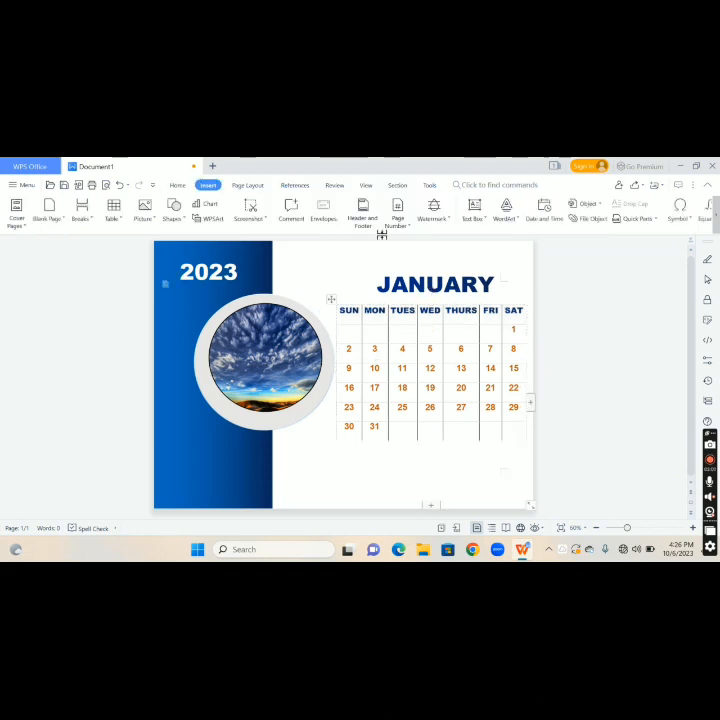
Draw a text box about 7.27 in wide and 1.59 in high below the date table and enter "Happy new year".
{"action": "left_click", "coordinate": [176, 185]}
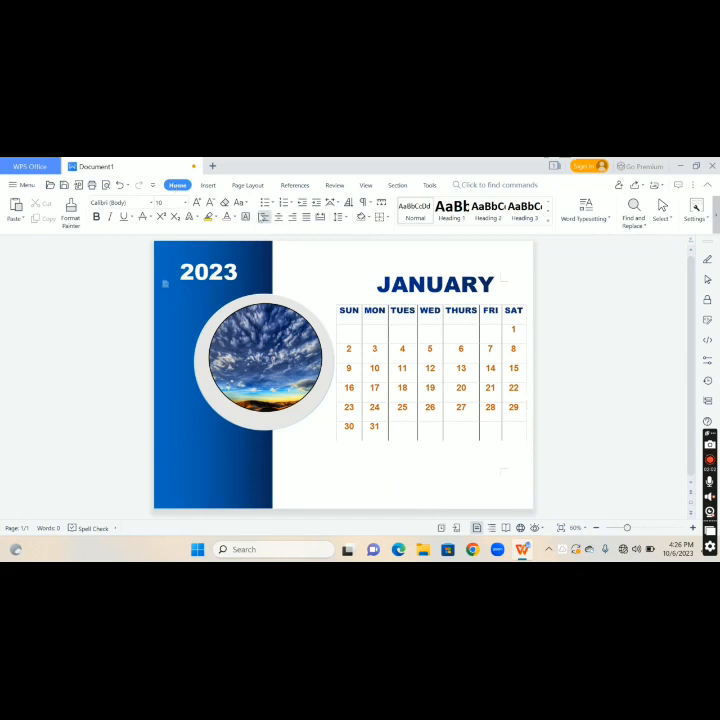
{"action": "left_click", "coordinate": [208, 185]}
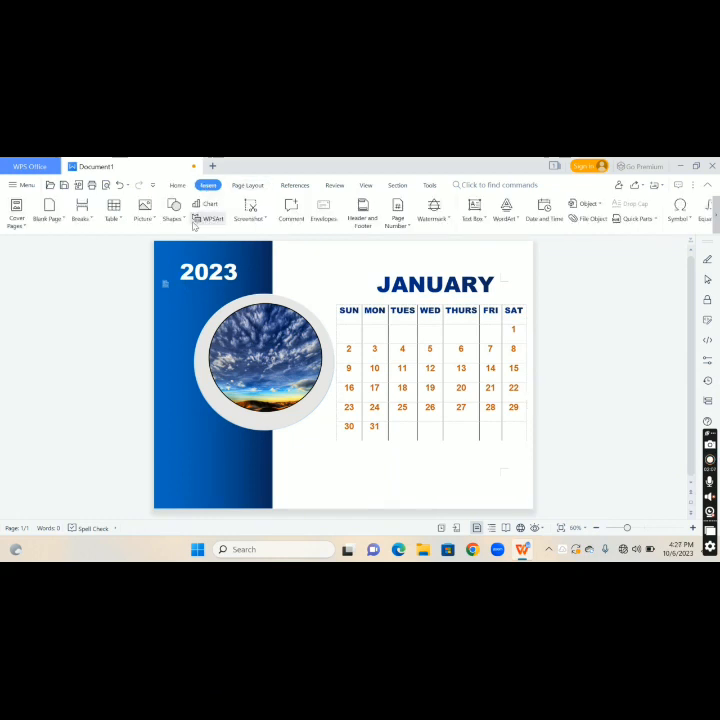
{"action": "left_click", "coordinate": [174, 212]}
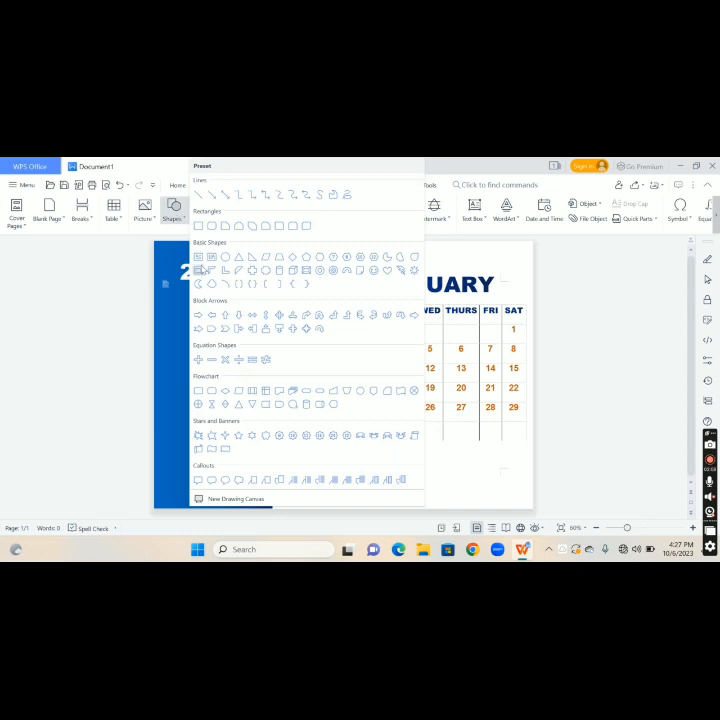
{"action": "left_click", "coordinate": [199, 258]}
{"action": "mouse_move", "coordinate": [283, 446]}
{"action": "left_mouse_down"}
{"action": "mouse_move", "coordinate": [407, 497]}
{"action": "mouse_move", "coordinate": [519, 497]}
{"action": "left_mouse_up"}
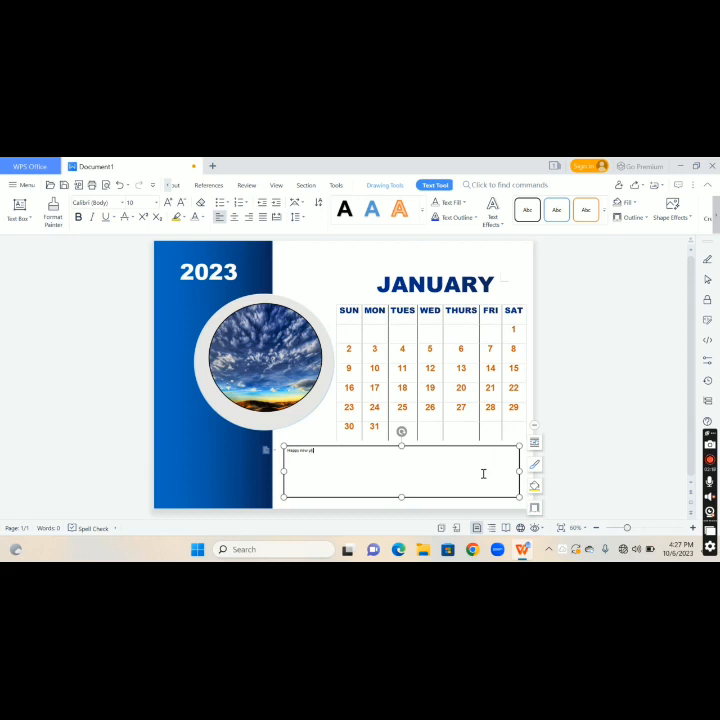
Set the greeting's font size to 20 and replace its text with "HAPPY NEW YEAR" in capitals on one line.
{"action": "key", "text": "ctrl+a"}
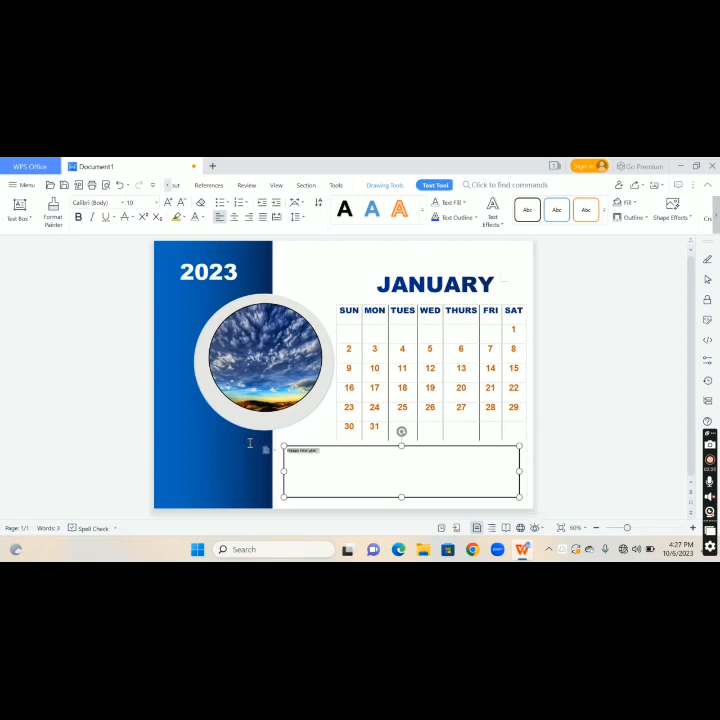
{"action": "left_click", "coordinate": [167, 203]}
{"action": "left_click", "coordinate": [167, 203]}
{"action": "left_click", "coordinate": [167, 203]}
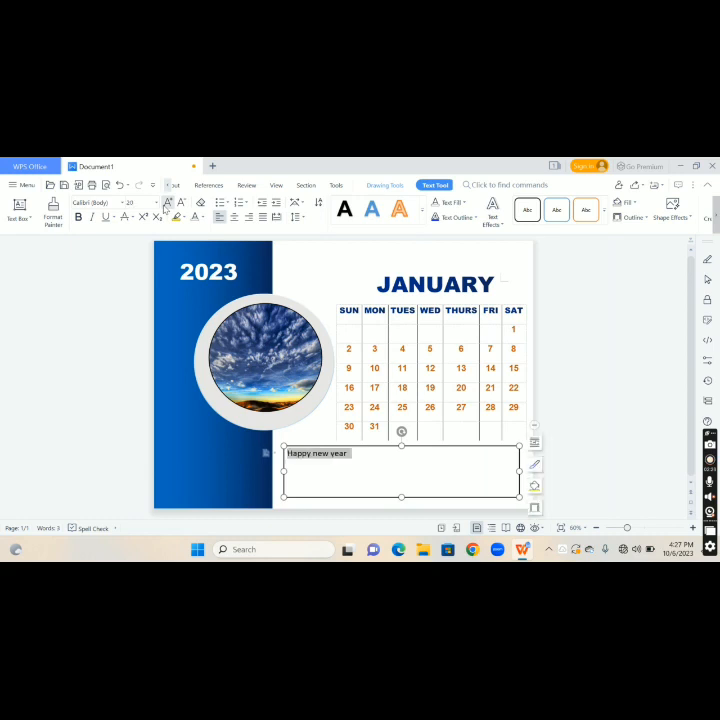
{"action": "key", "text": "Delete"}
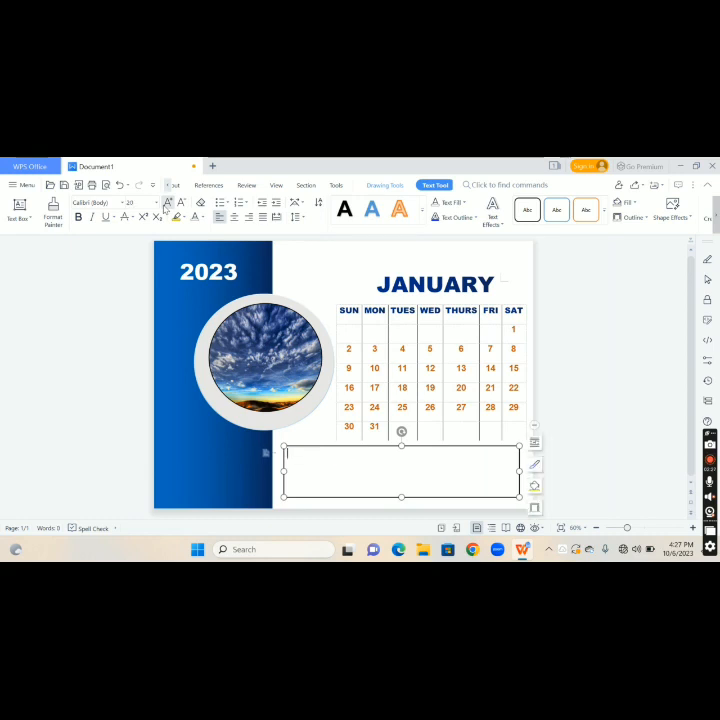
{"action": "type", "text": "HAPPY NEW YEAR"}
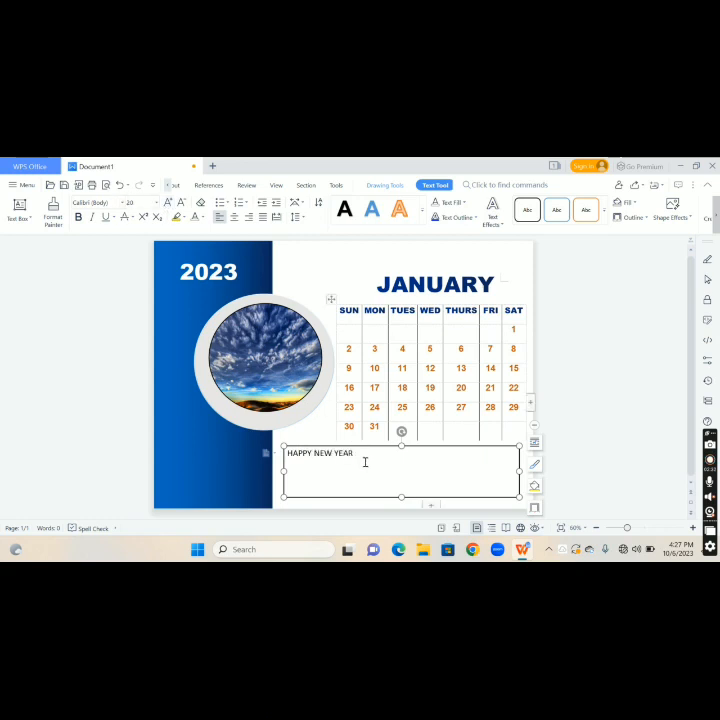
{"action": "left_click_drag", "start_coordinate": [347, 478], "coordinate": [302, 455]}
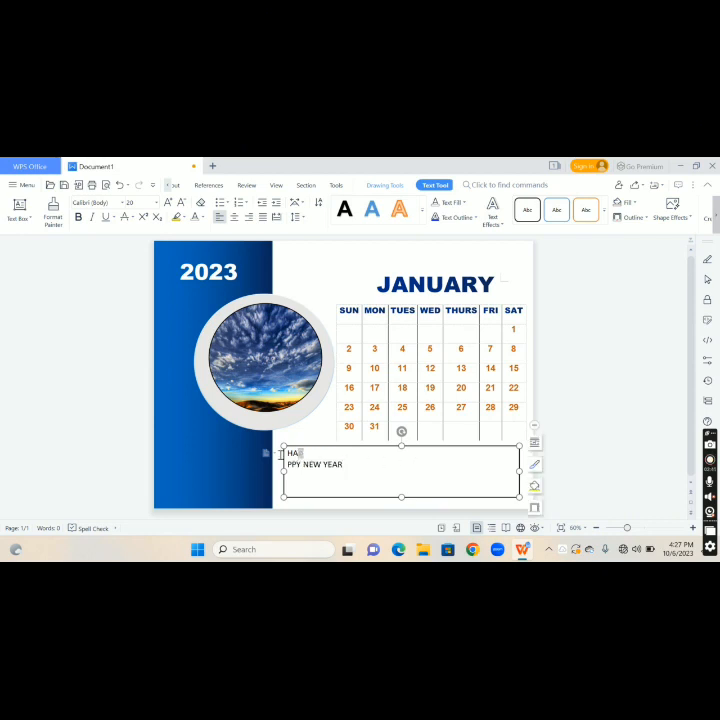
{"action": "key", "text": "ctrl+z"}
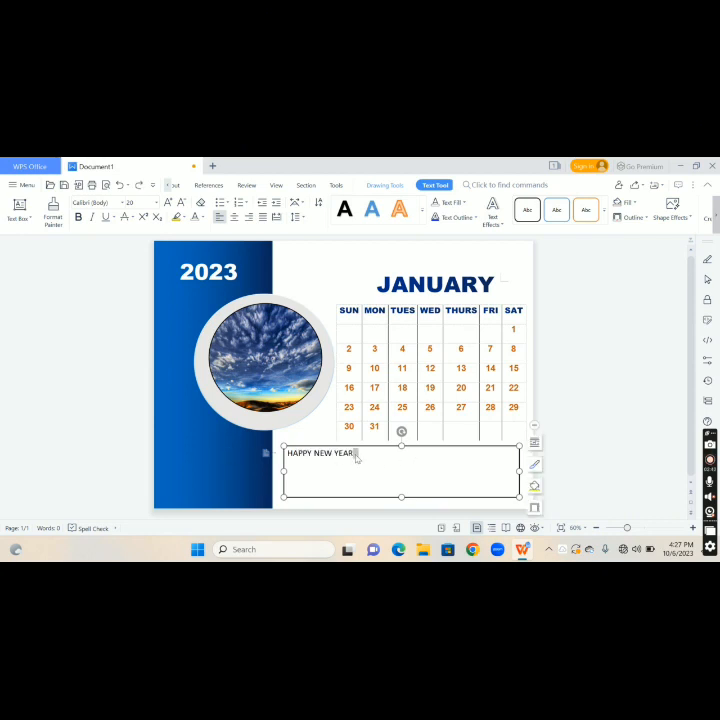
Enlarge the HAPPY NEW YEAR greeting to size 48 and centre it in its text box.
{"action": "left_click", "coordinate": [367, 446]}
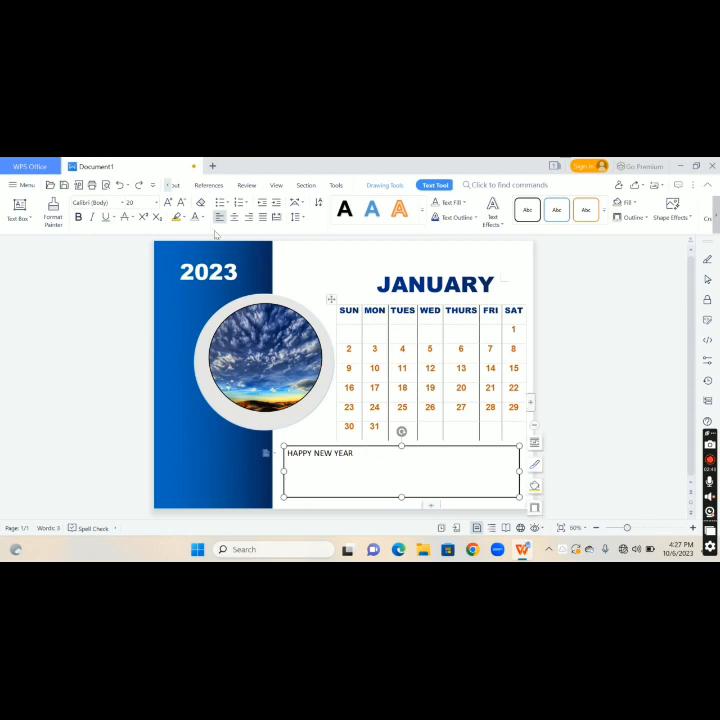
{"action": "left_click", "coordinate": [168, 203]}
{"action": "left_click", "coordinate": [168, 203]}
{"action": "left_click", "coordinate": [168, 203]}
{"action": "left_click", "coordinate": [168, 203]}
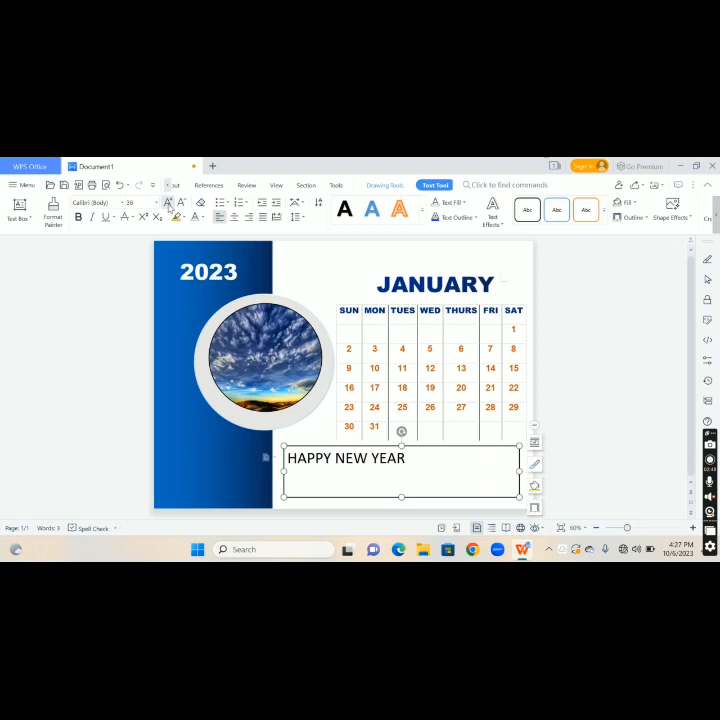
{"action": "left_click", "coordinate": [168, 203]}
{"action": "left_click", "coordinate": [235, 218]}
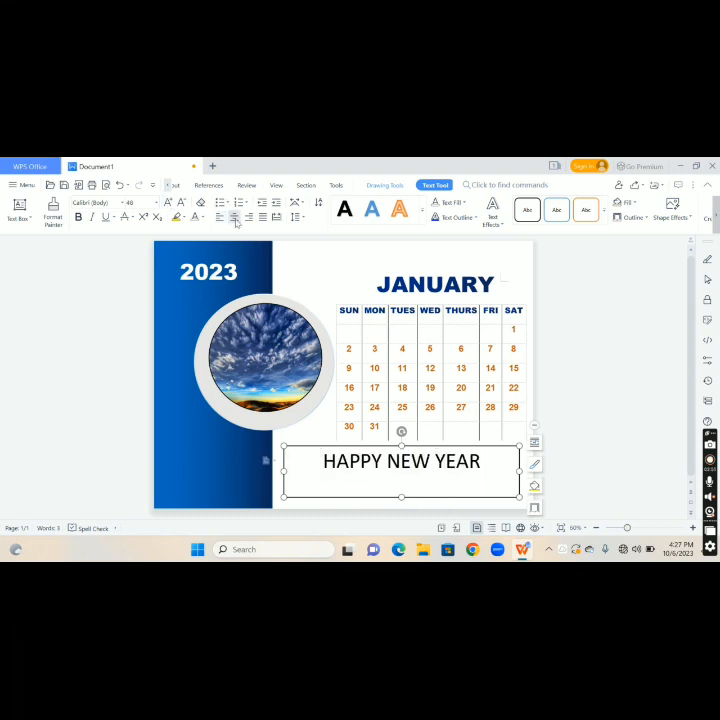
Format the HAPPY NEW YEAR greeting in bold Algerian with the dark blue gradient font colour.
{"action": "left_click", "coordinate": [122, 204]}
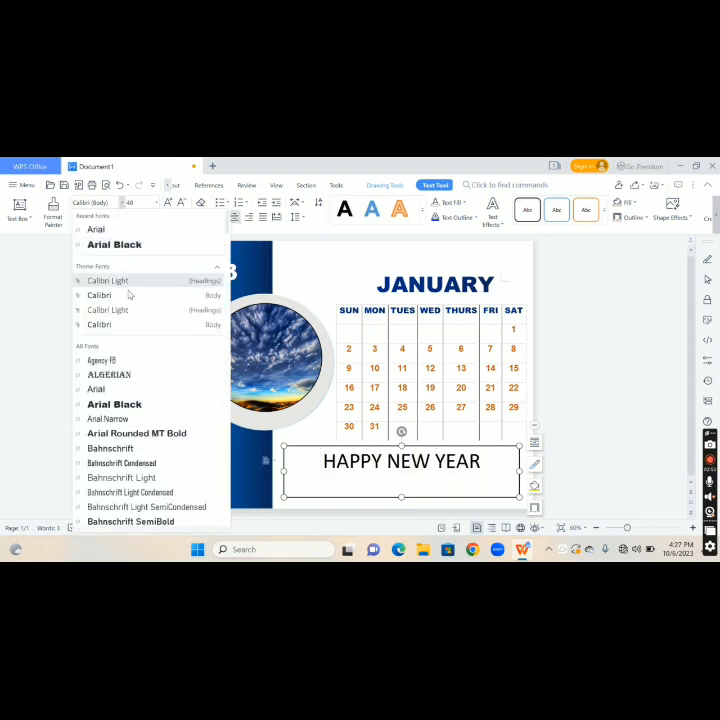
{"action": "left_click", "coordinate": [127, 374]}
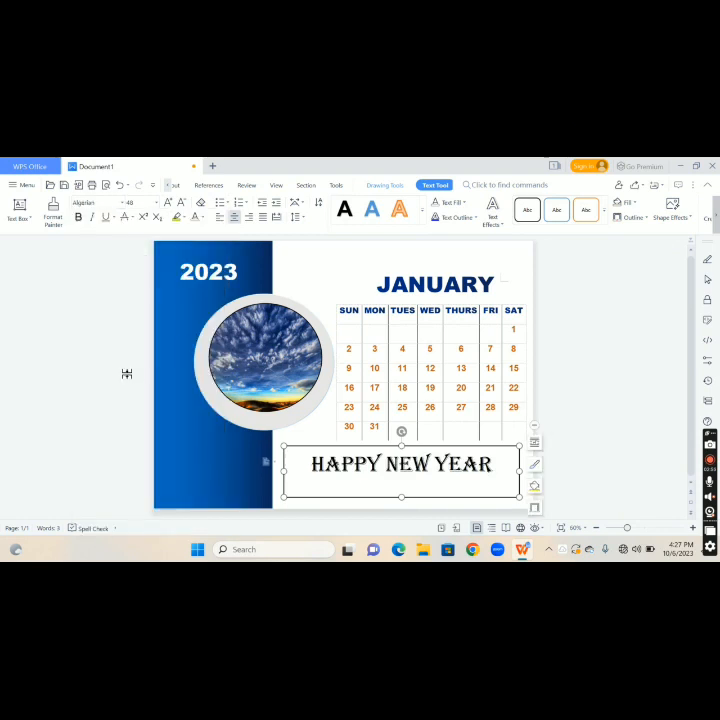
{"action": "left_click", "coordinate": [203, 217]}
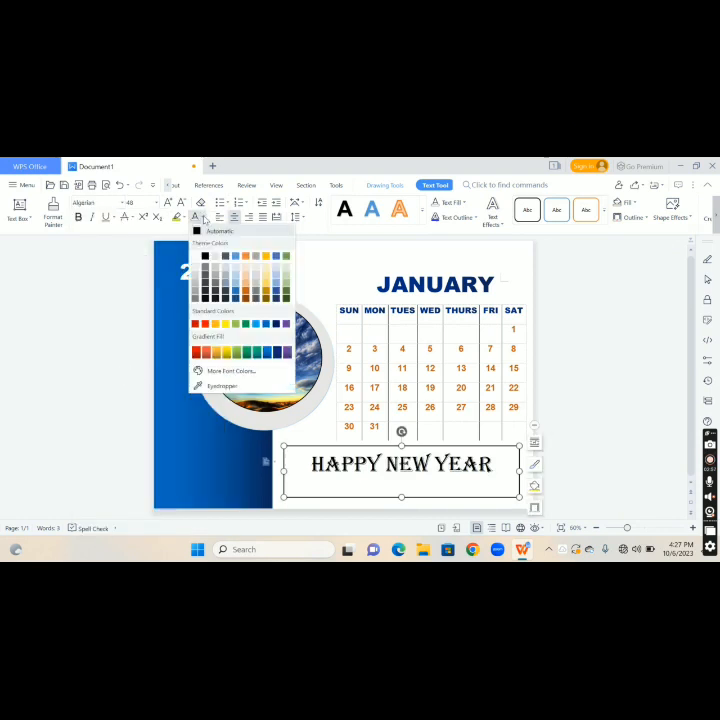
{"action": "left_click", "coordinate": [275, 353]}
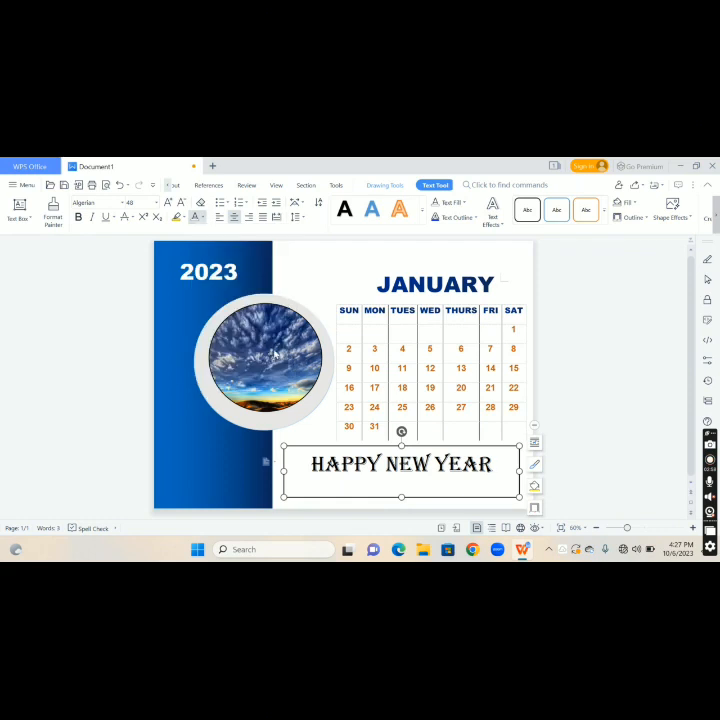
{"action": "left_click", "coordinate": [79, 217]}
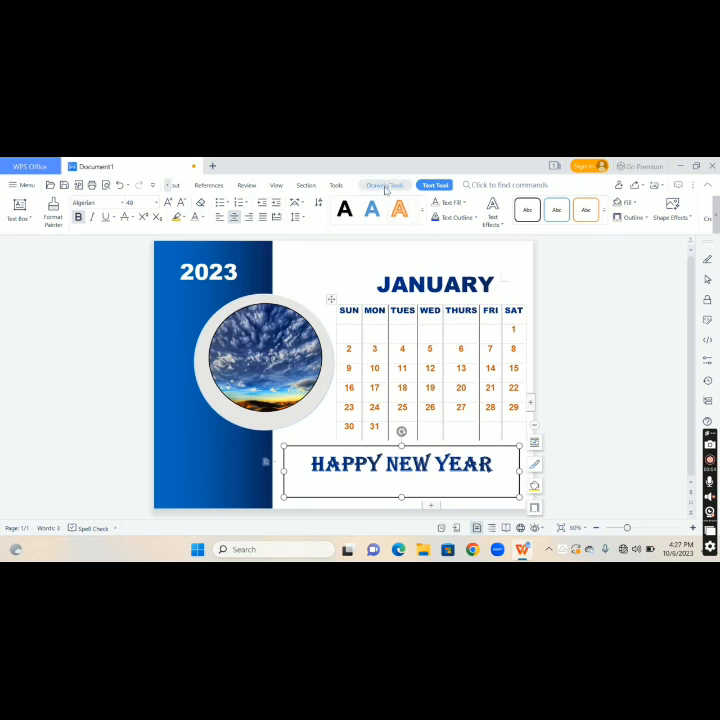
Remove the greeting text box's fill and outline, and shift the box slightly to the right under the date table.
{"action": "left_click", "coordinate": [386, 186]}
{"action": "left_click", "coordinate": [336, 216]}
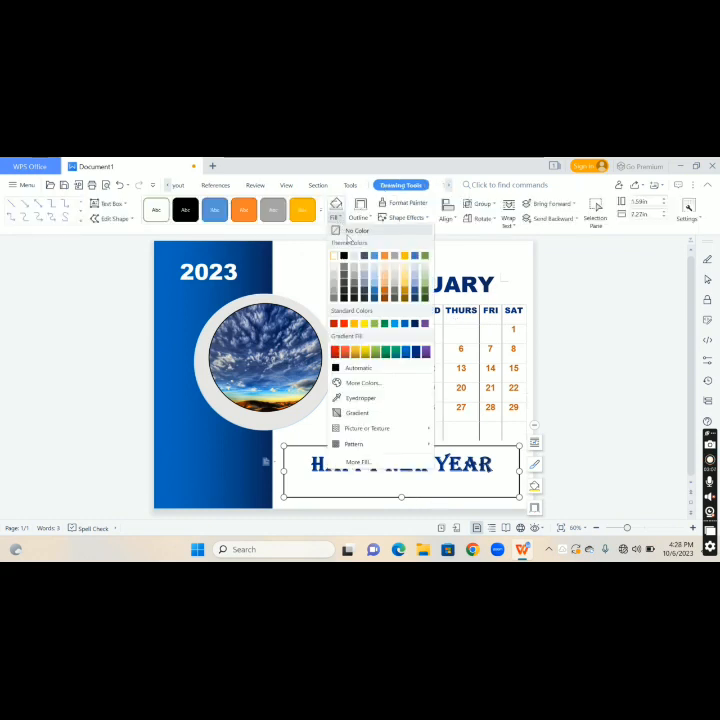
{"action": "left_click", "coordinate": [355, 231]}
{"action": "left_click", "coordinate": [362, 217]}
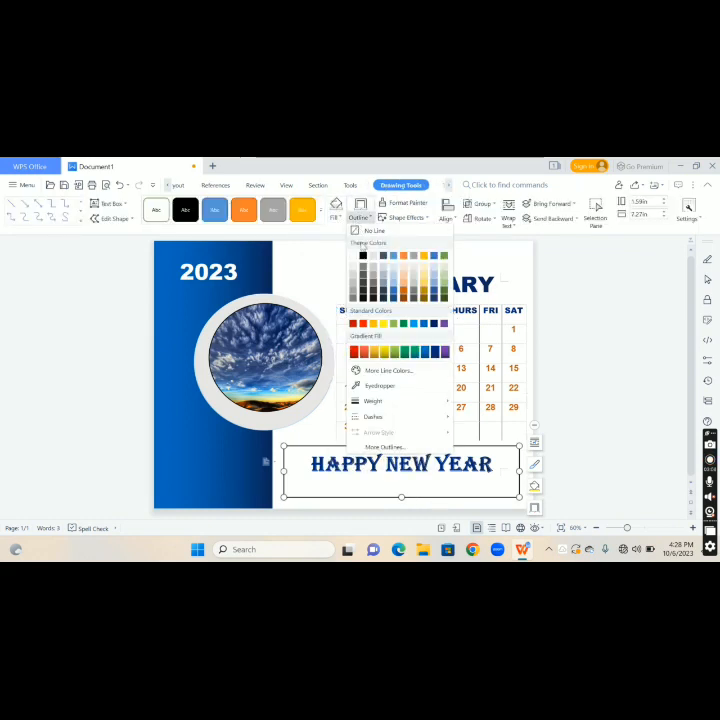
{"action": "left_click", "coordinate": [372, 232]}
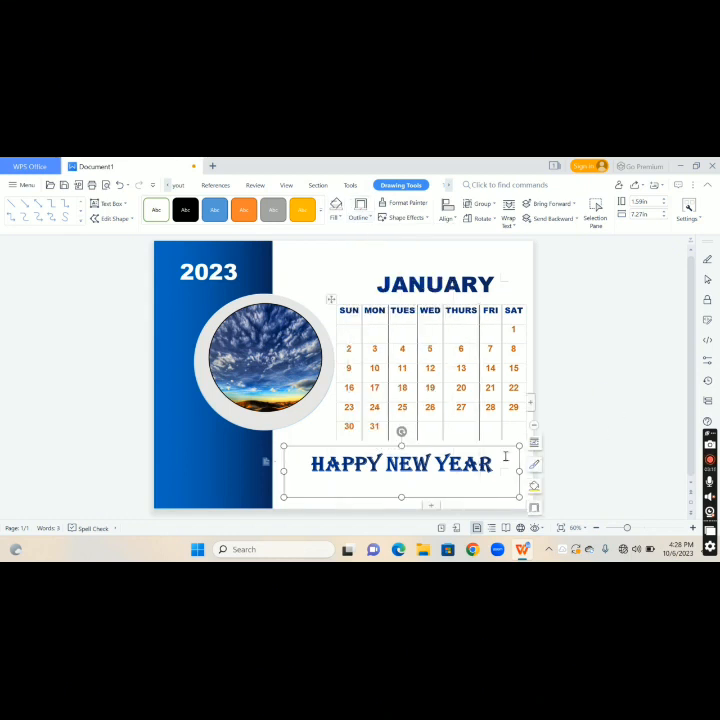
{"action": "left_click_drag", "start_coordinate": [499, 447], "coordinate": [514, 448]}
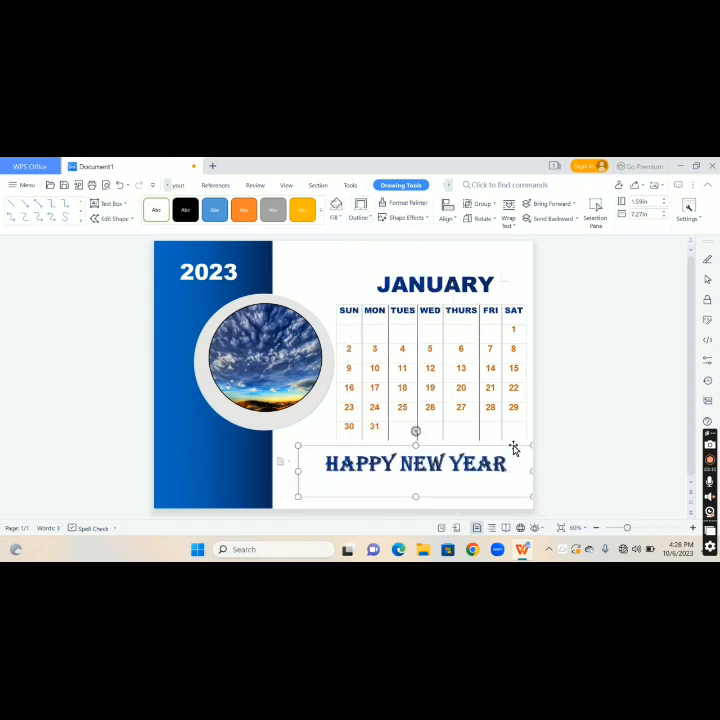
{"action": "left_click", "coordinate": [613, 447]}
Shift the JANUARY heading slightly left over the date table and give it an underline of dashes and dots.
{"action": "left_click", "coordinate": [486, 286]}
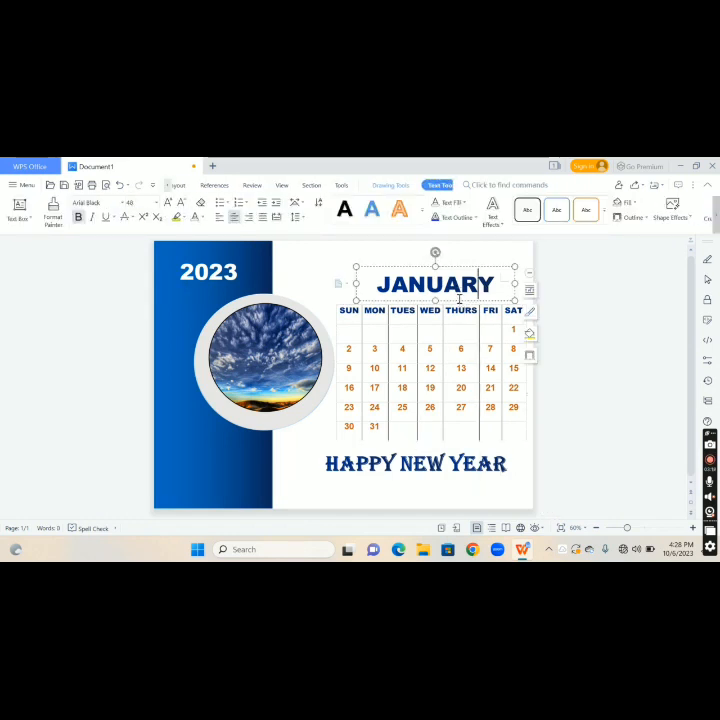
{"action": "left_click_drag", "start_coordinate": [458, 299], "coordinate": [436, 303]}
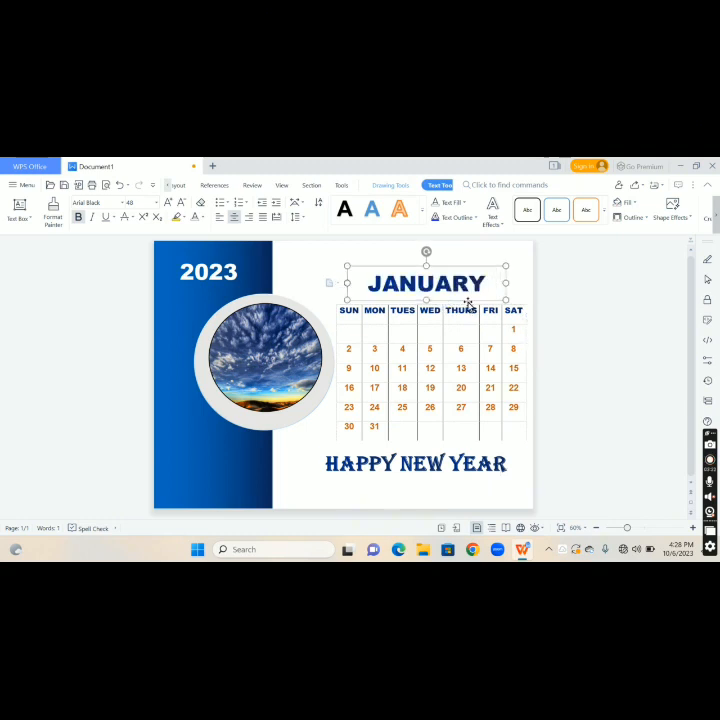
{"action": "left_click", "coordinate": [113, 218]}
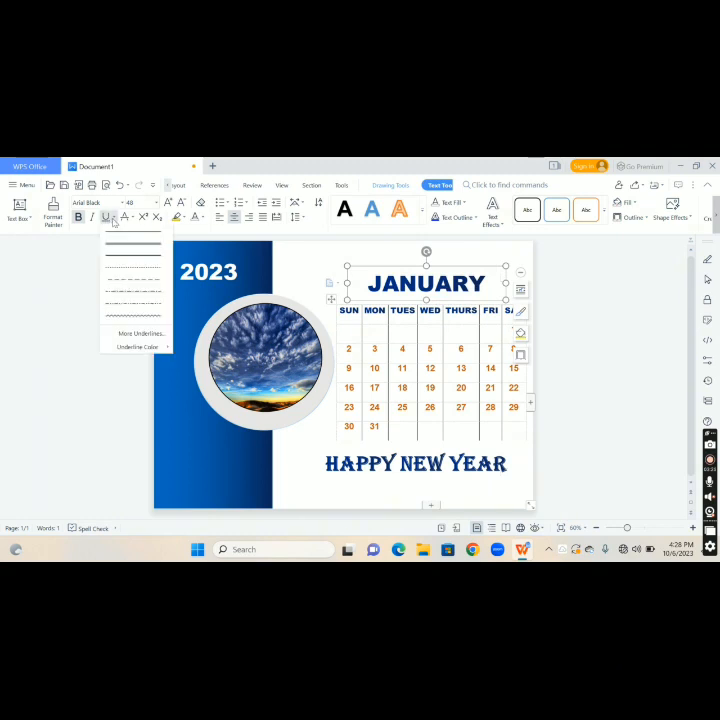
{"action": "left_click", "coordinate": [131, 283]}
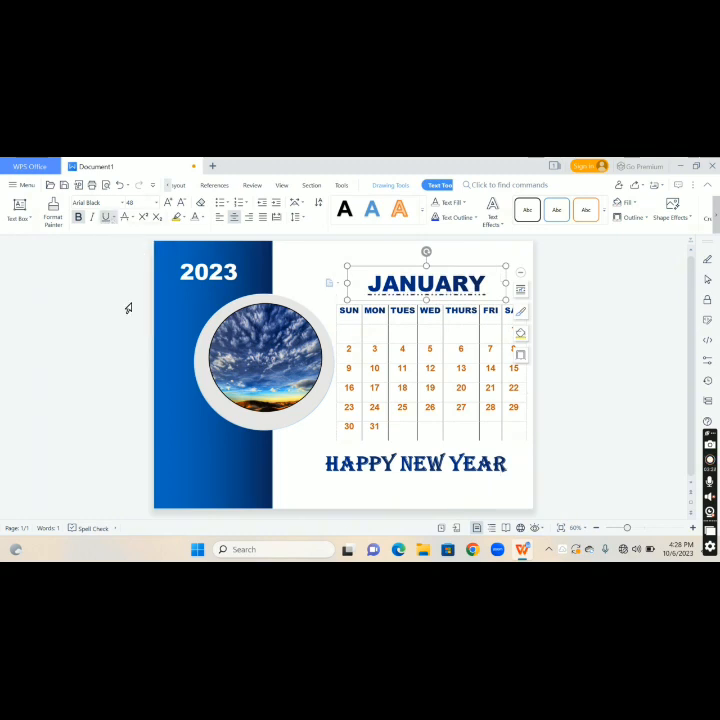
{"action": "left_click", "coordinate": [547, 289]}
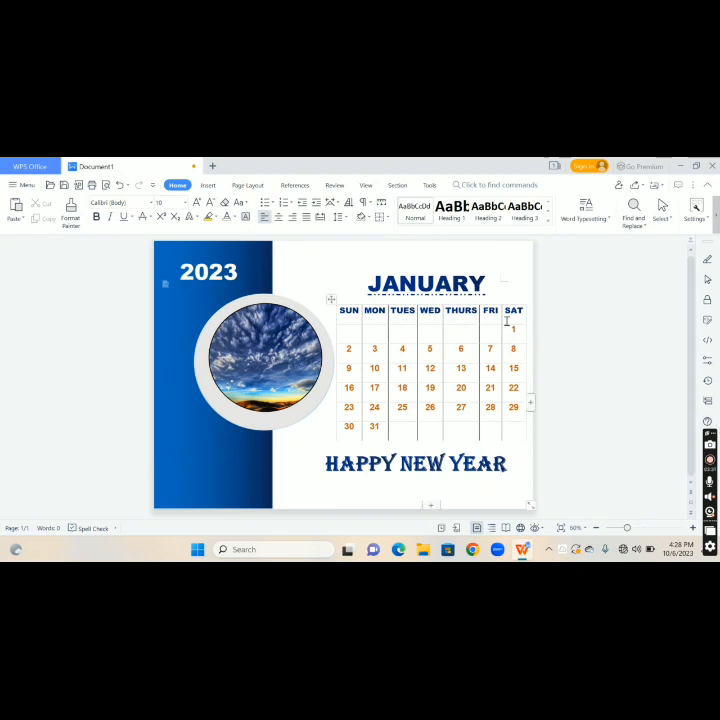
{"action": "scroll", "coordinate": [507, 320], "scroll_direction": "up", "scroll_amount": 2}
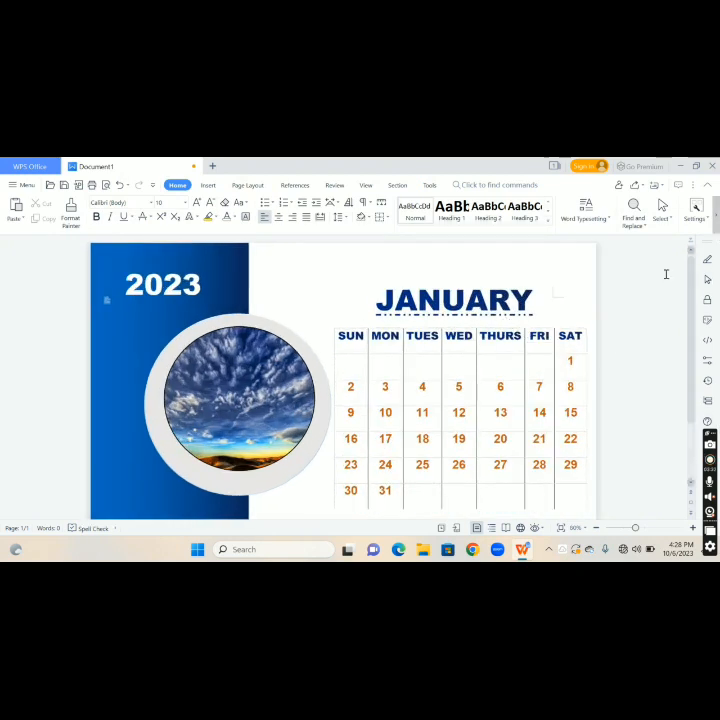
{"action": "scroll", "coordinate": [692, 346], "scroll_direction": "down", "scroll_amount": 1}
{"action": "scroll", "coordinate": [692, 346], "scroll_direction": "down", "scroll_amount": 3}
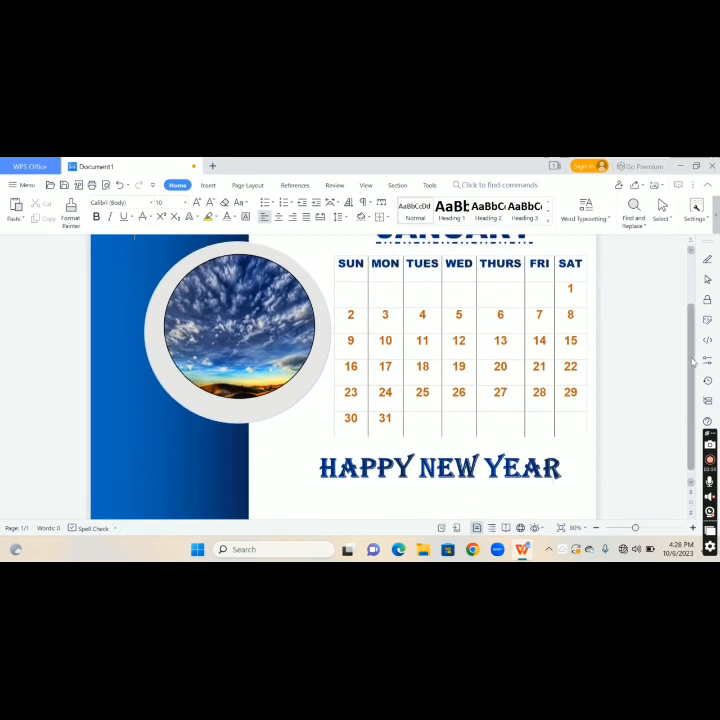